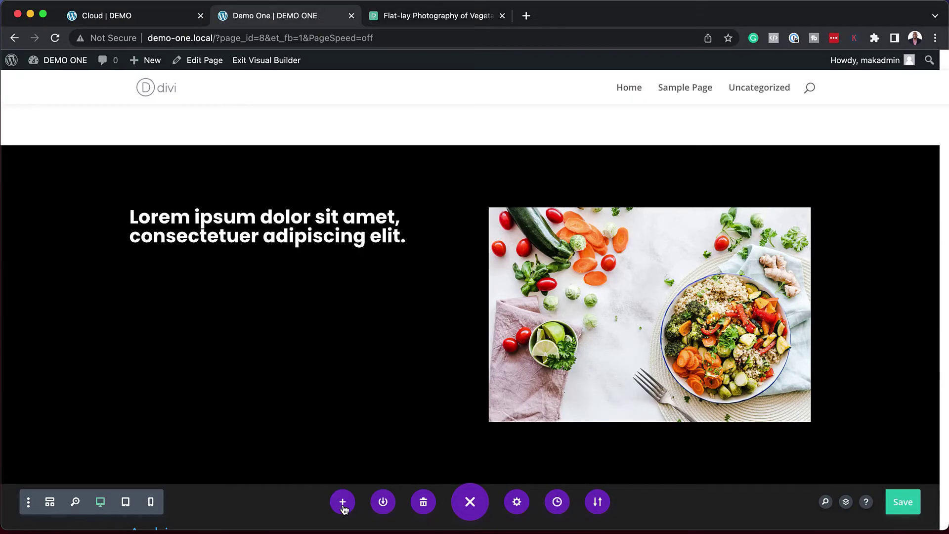
Step: Preview Your Saved Layouts in the library, then open the section's three-dot menu for Save To Divi Cloud
click(342, 503)
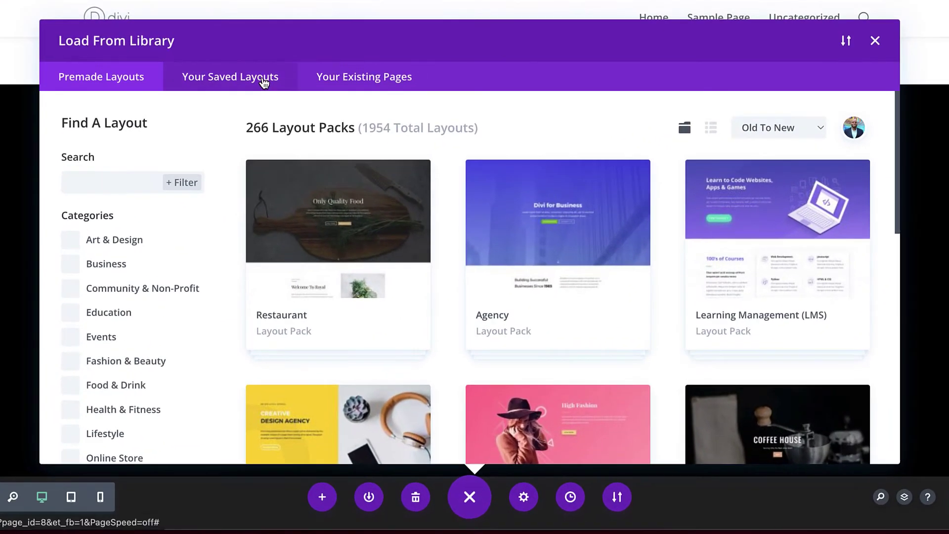
click(265, 85)
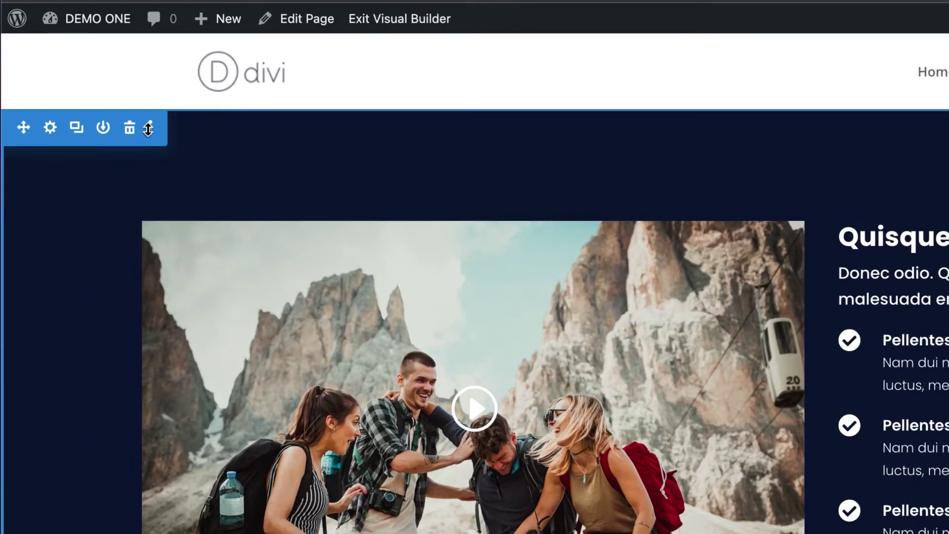
click(149, 128)
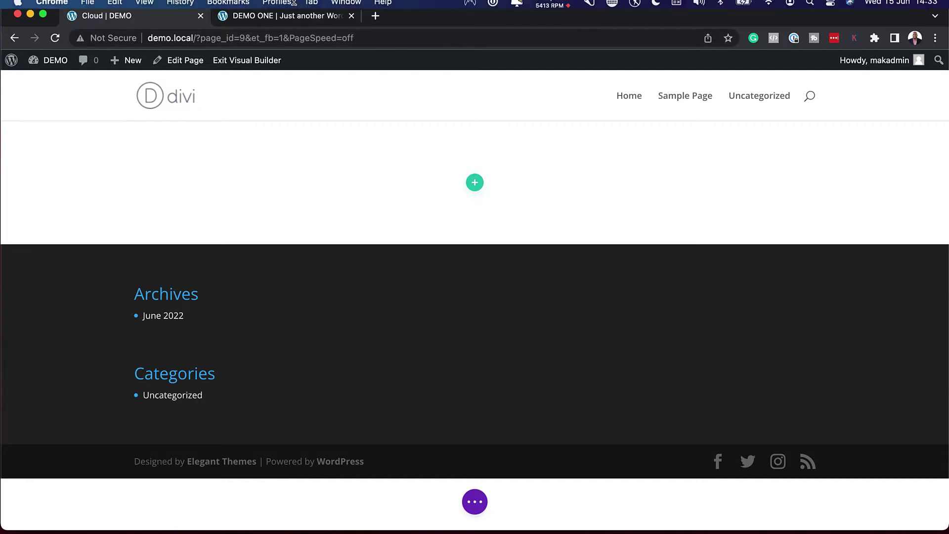
Step: Back on the DEMO site's blank page, add a new row with two equal columns
click(292, 22)
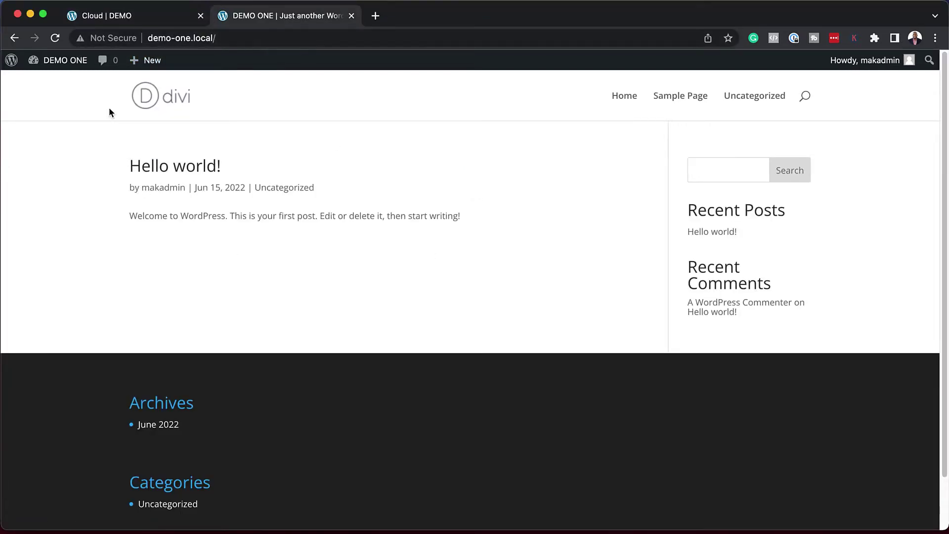
click(148, 21)
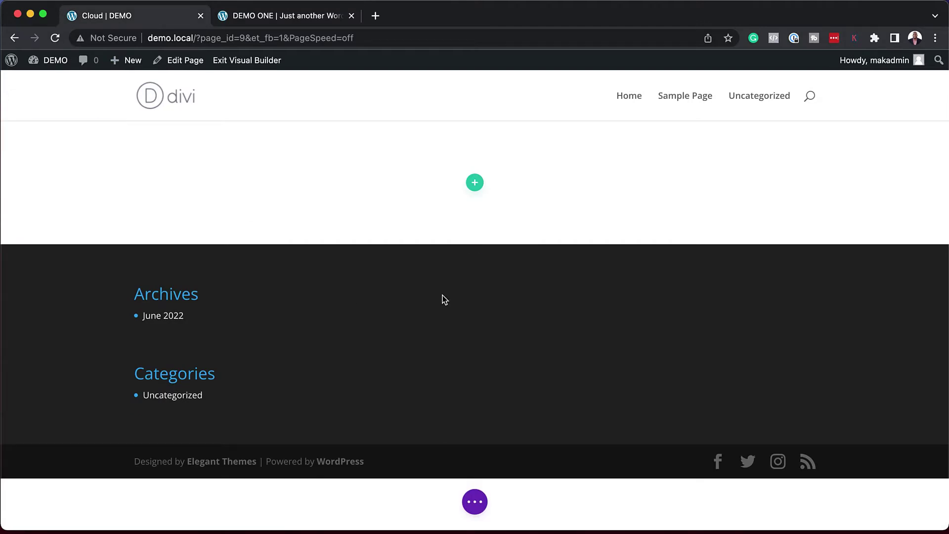
mouse_move(474, 241)
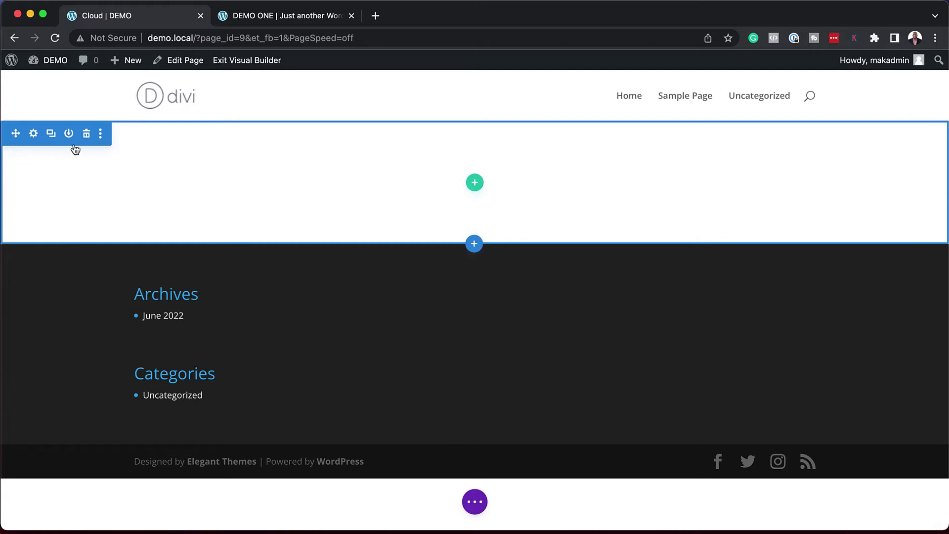
click(474, 182)
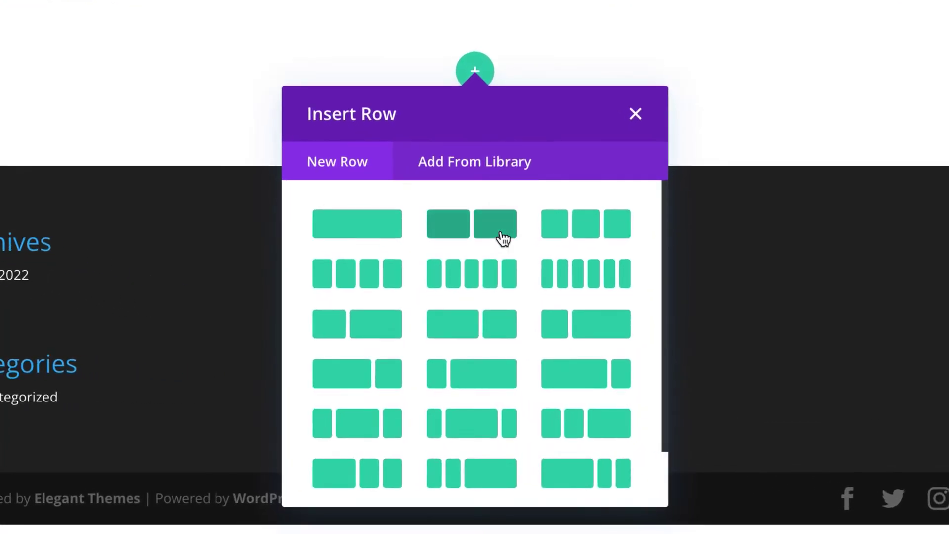
click(499, 235)
Step: Insert a Text module in the left column and format its Lorem ipsum text as Heading 1
text(text)
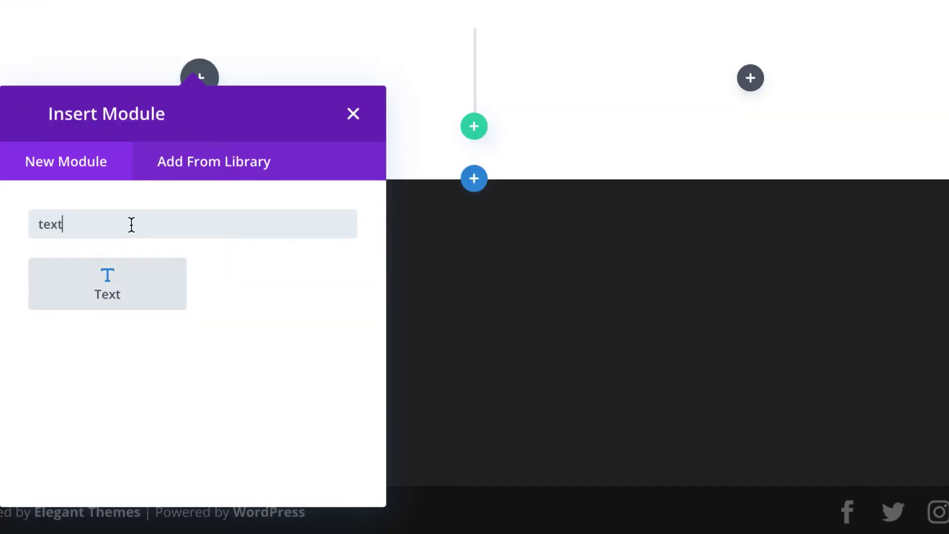
click(107, 283)
triple_click(65, 288)
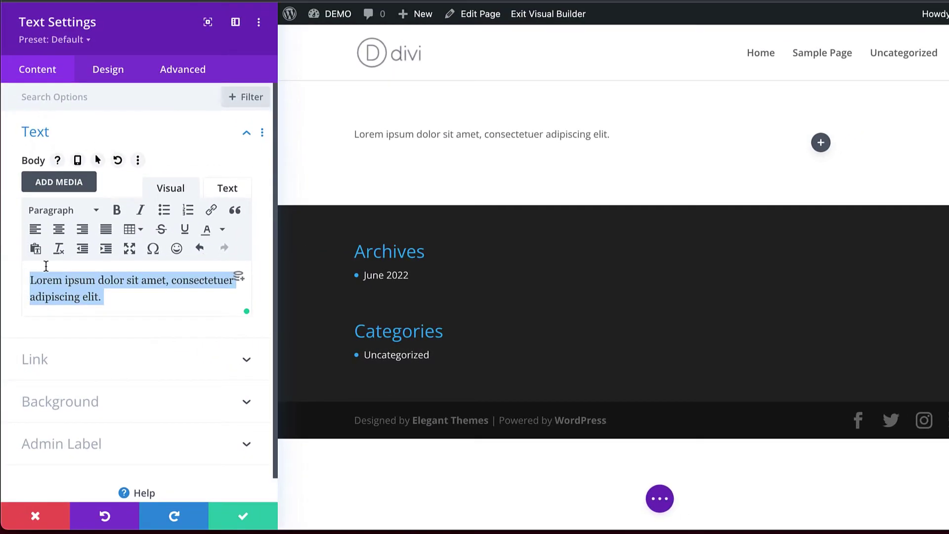
click(54, 210)
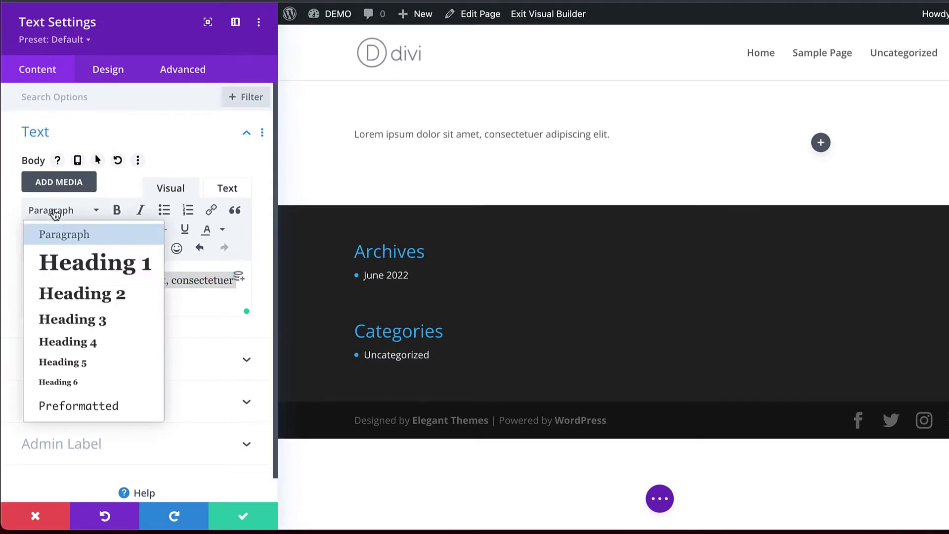
click(93, 265)
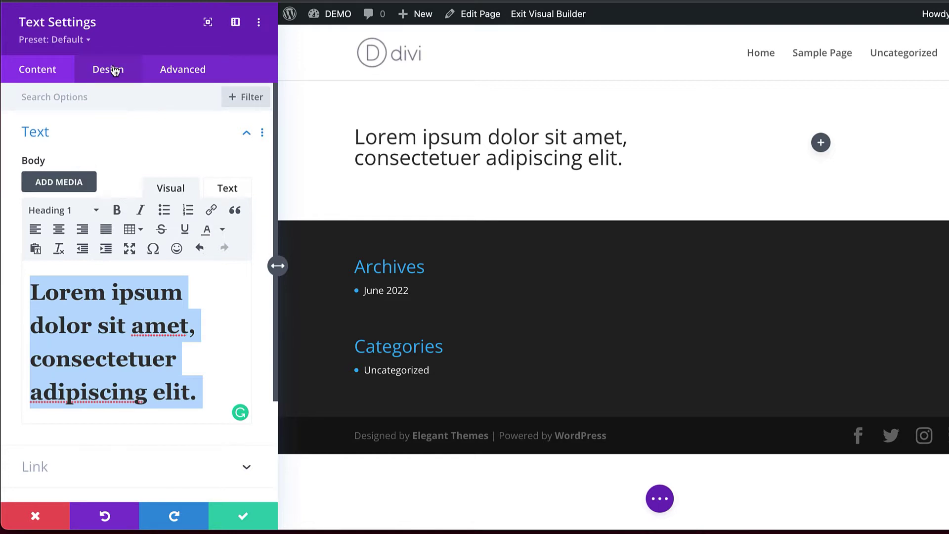
Step: Style the heading text in Poppins, Bold weight, white colour, and save the module
click(114, 74)
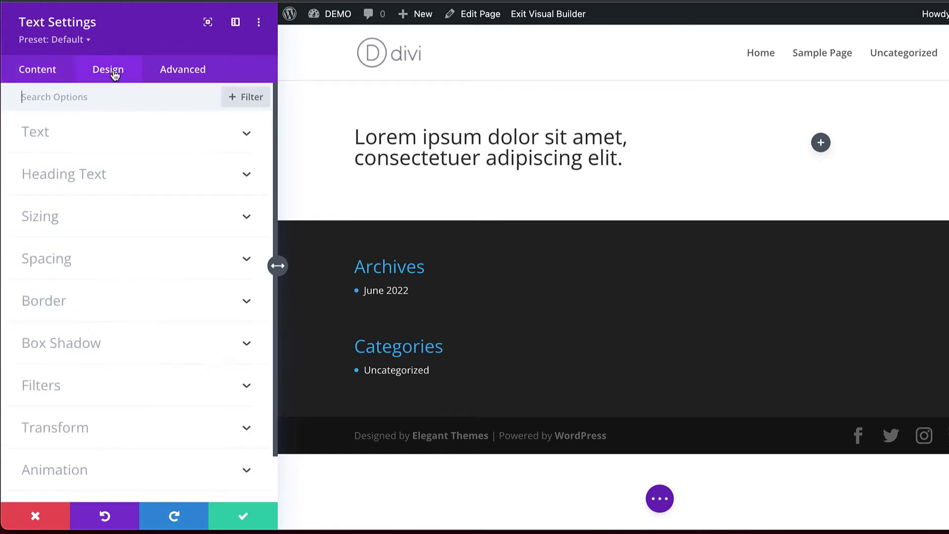
click(85, 173)
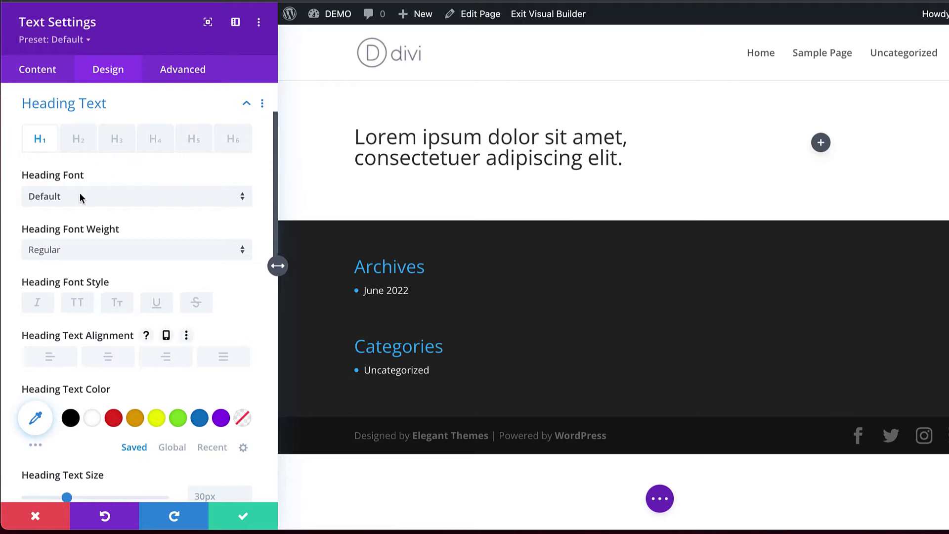
click(80, 197)
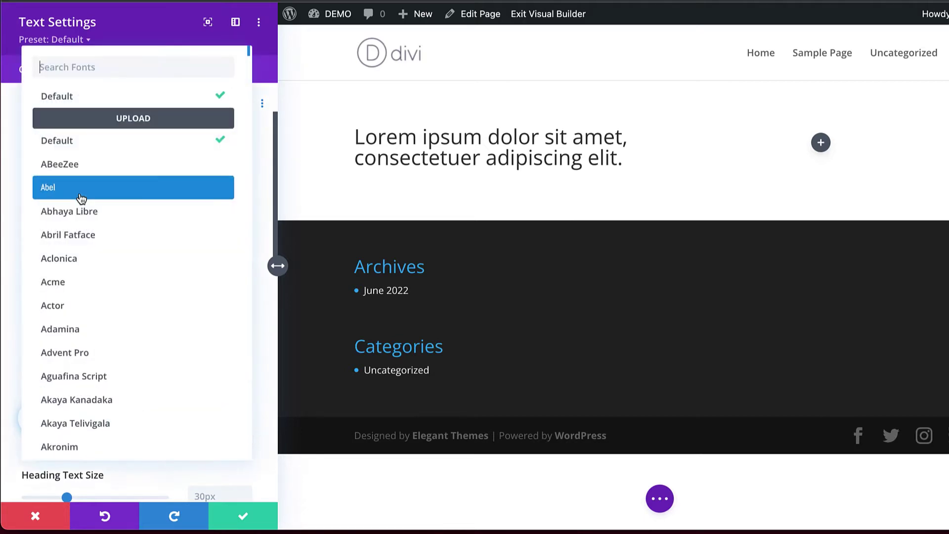
text(popp)
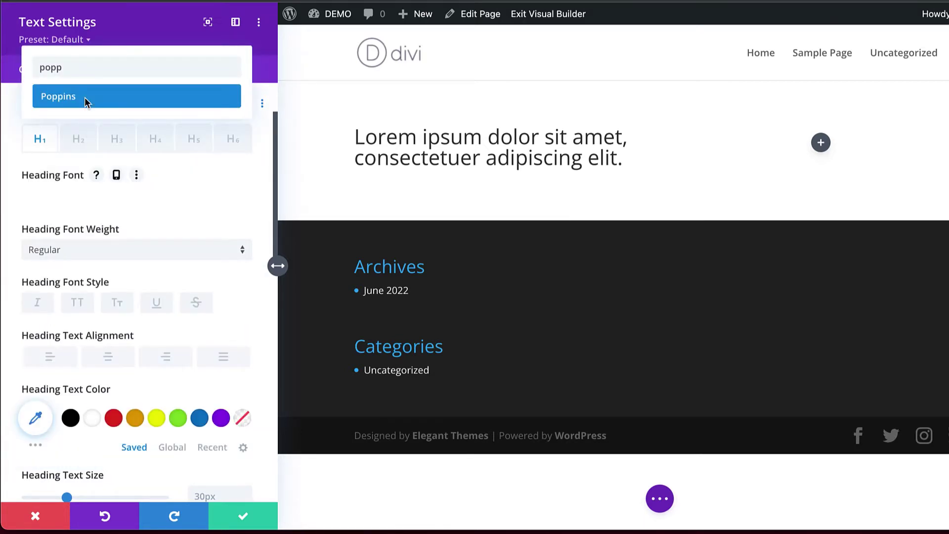
key(Return)
scroll(128, 294, down, 2)
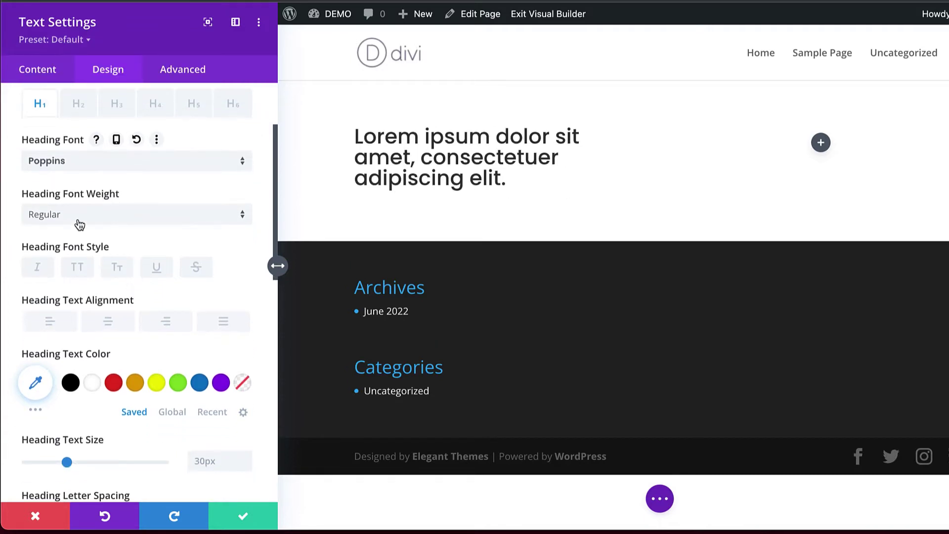
click(76, 220)
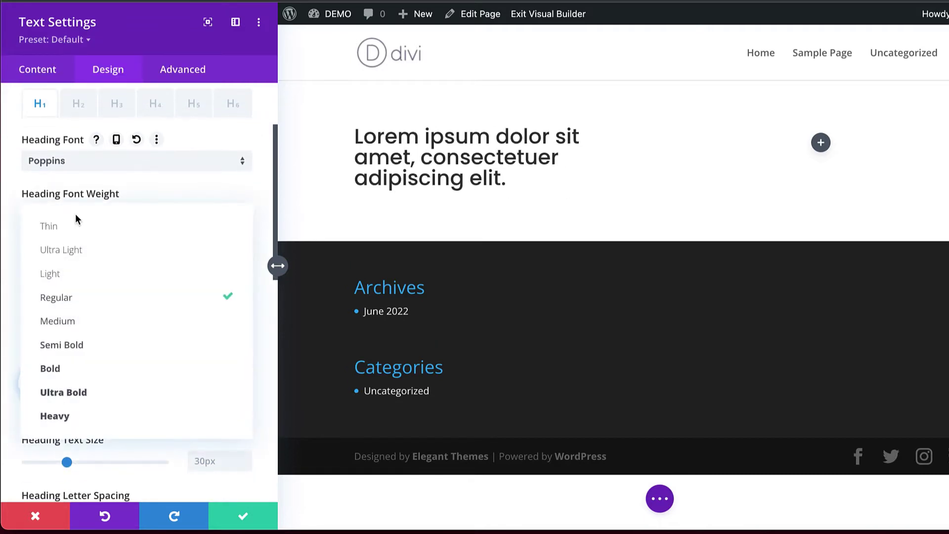
click(110, 375)
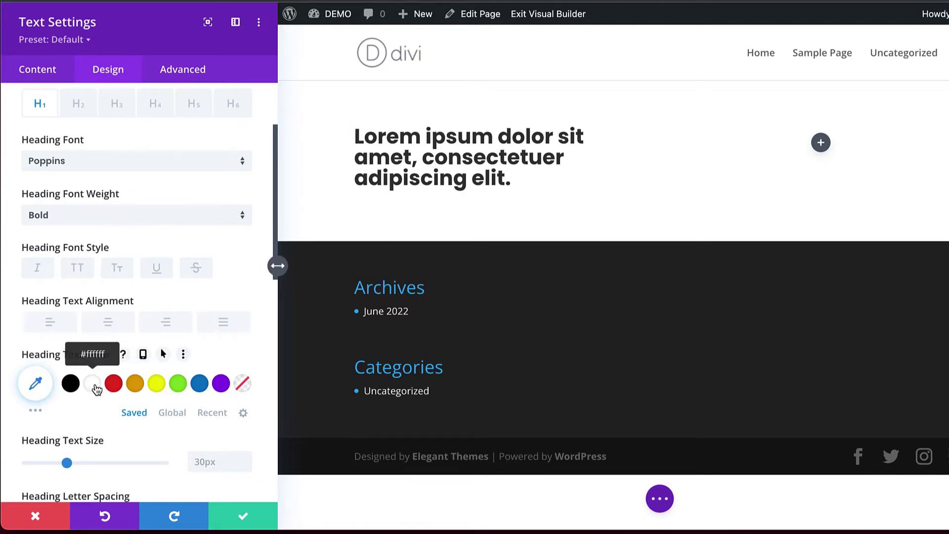
click(95, 386)
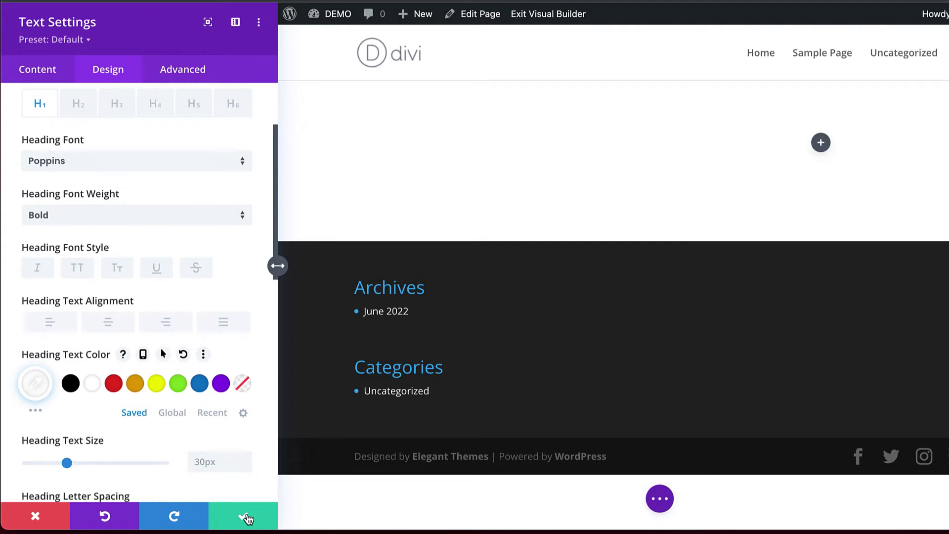
click(246, 517)
Step: Give the section a black #000000 background in its settings
mouse_move(40, 104)
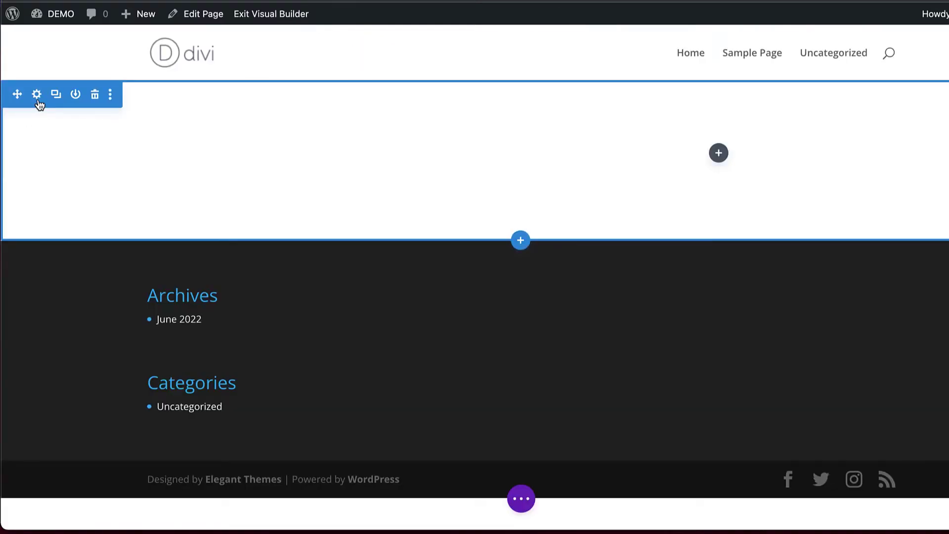
click(38, 99)
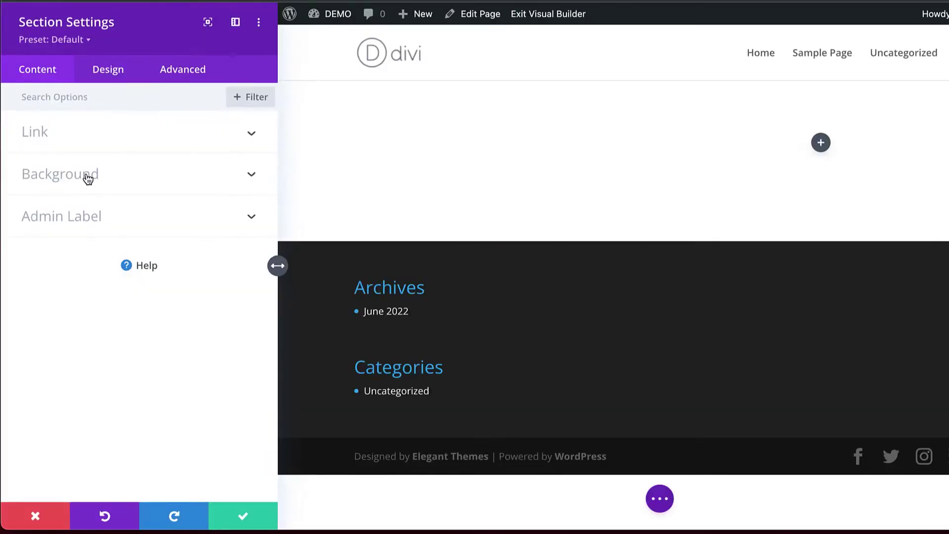
click(86, 173)
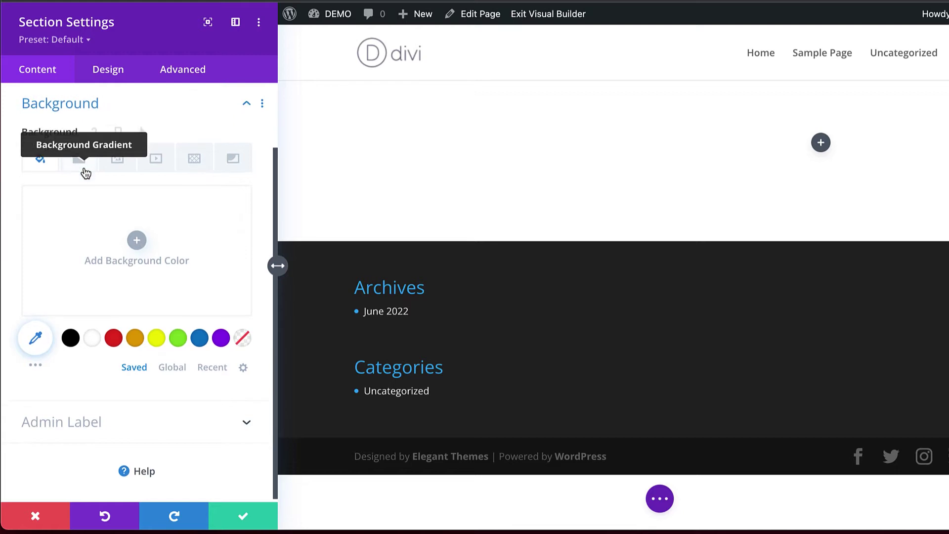
click(71, 338)
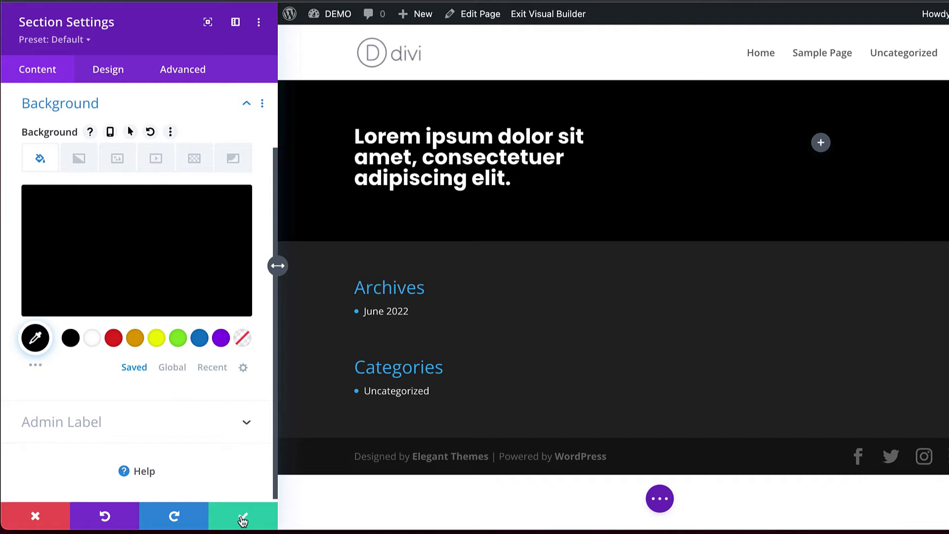
Step: Set the section's top and bottom padding to a linked 10%
click(117, 72)
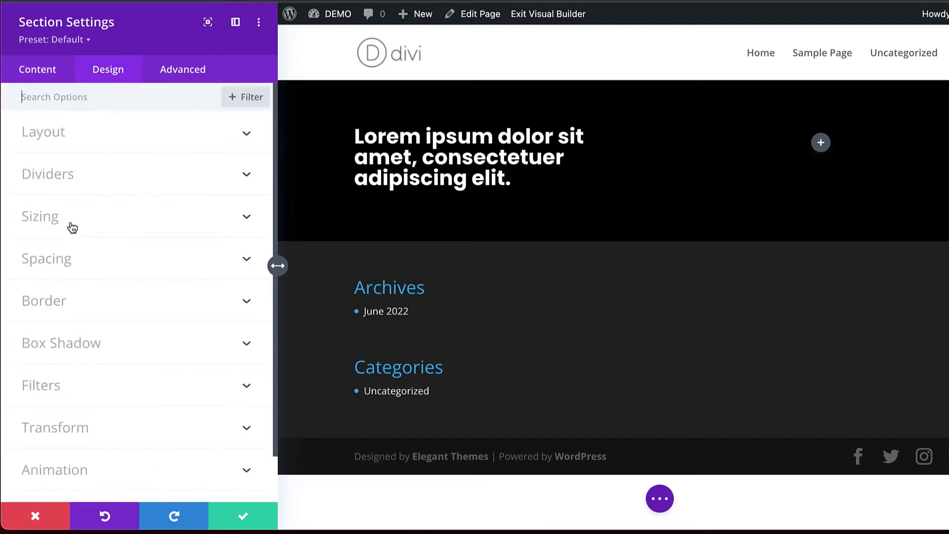
click(67, 267)
click(42, 226)
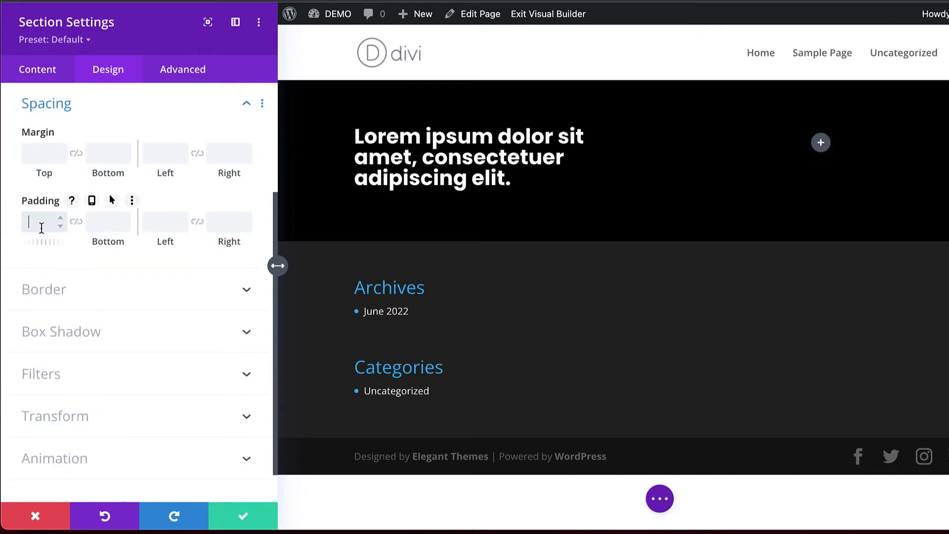
text(10%)
click(76, 221)
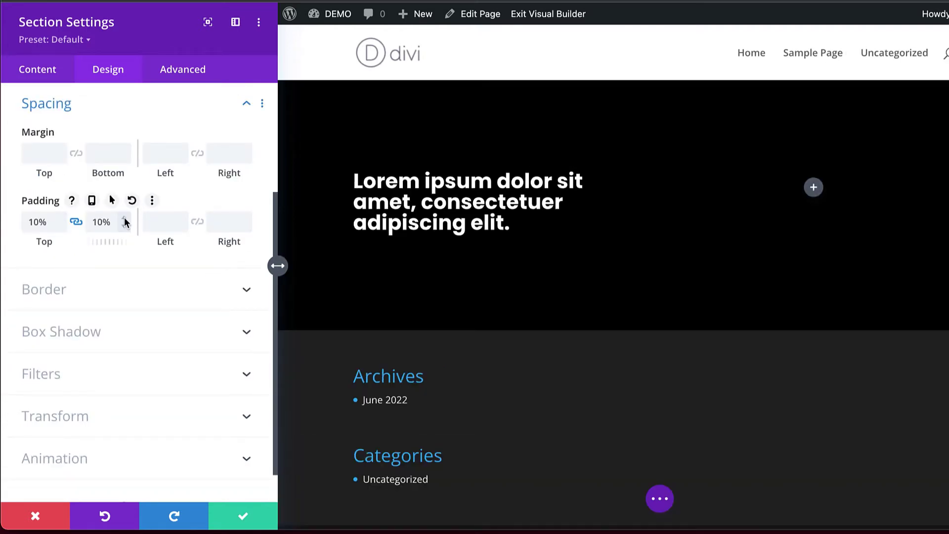
Step: Save the section padding and insert an Image module into the right column
click(245, 516)
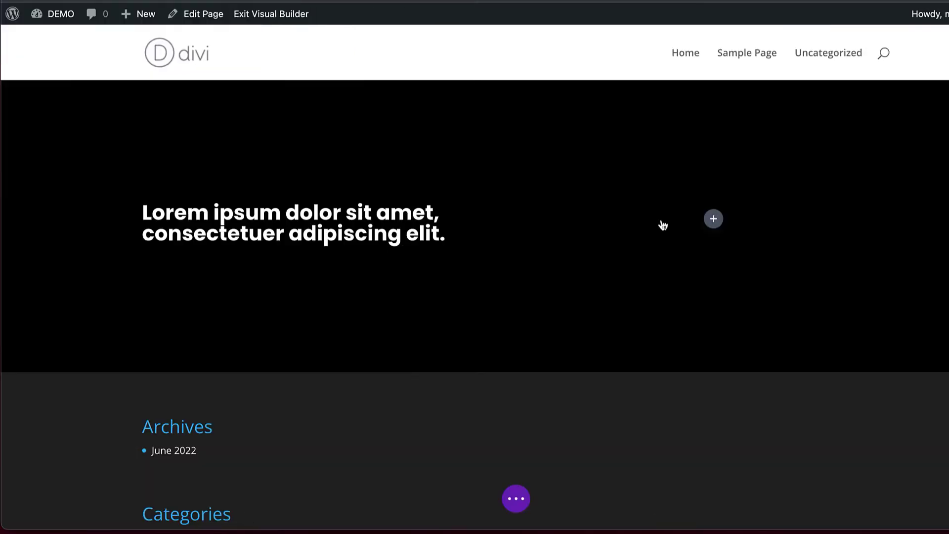
click(714, 220)
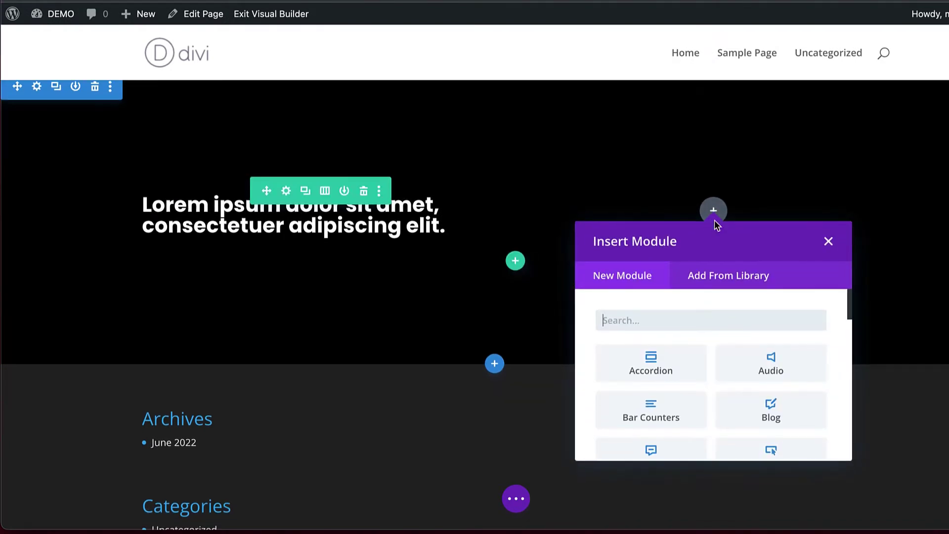
text(image)
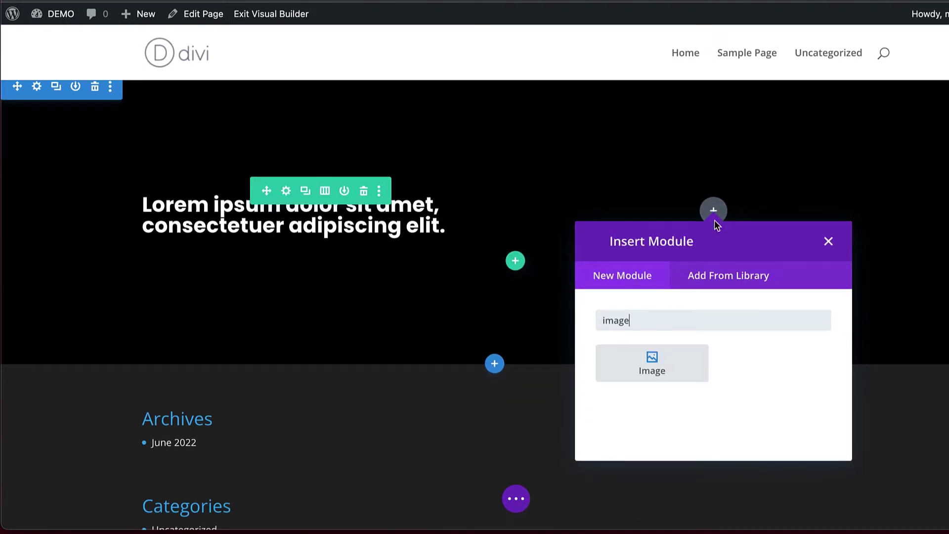
click(653, 359)
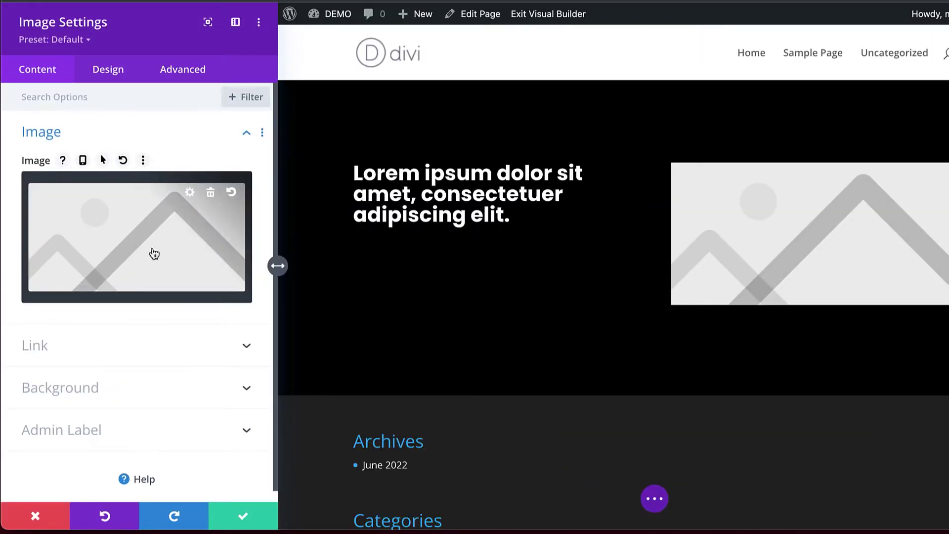
Step: Put the portrait photo pexels-pixabay-247322.jpg from the media library into the Image module
click(154, 254)
click(259, 74)
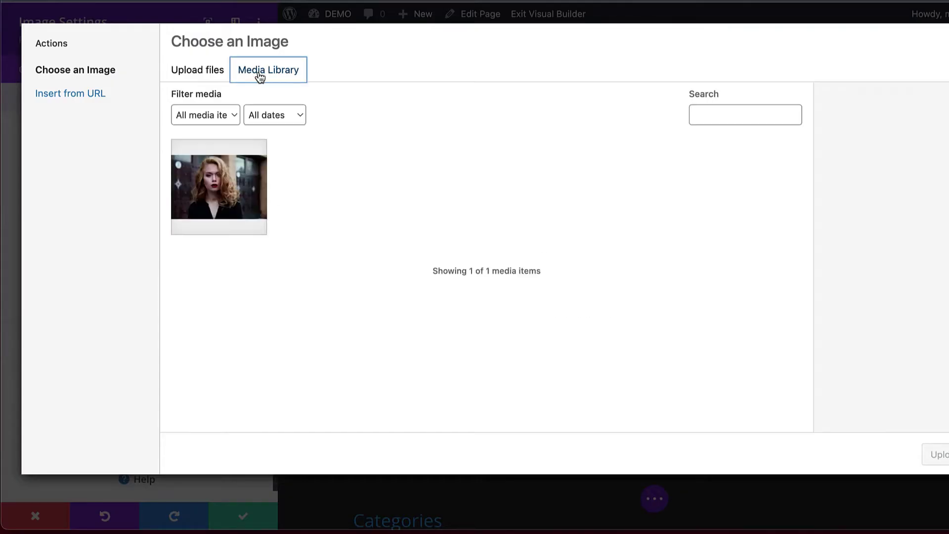
click(224, 197)
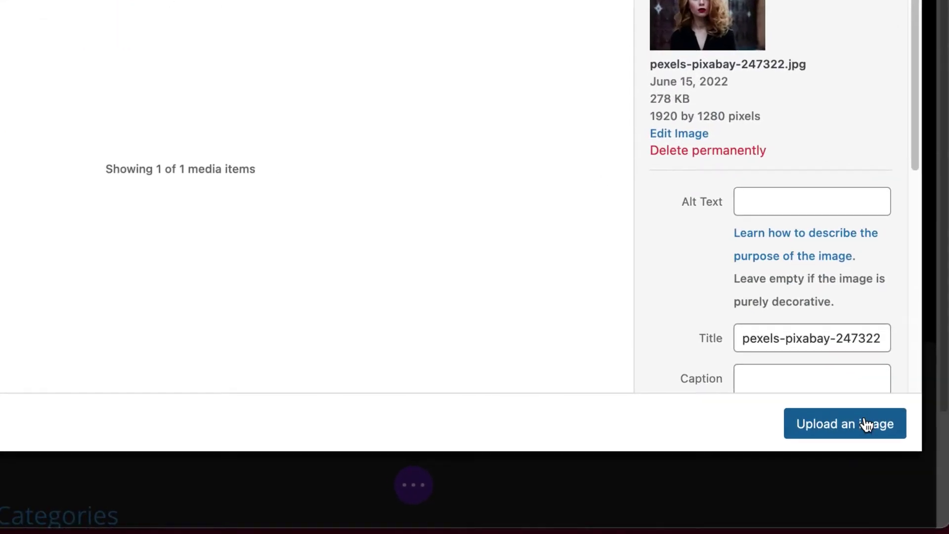
click(857, 427)
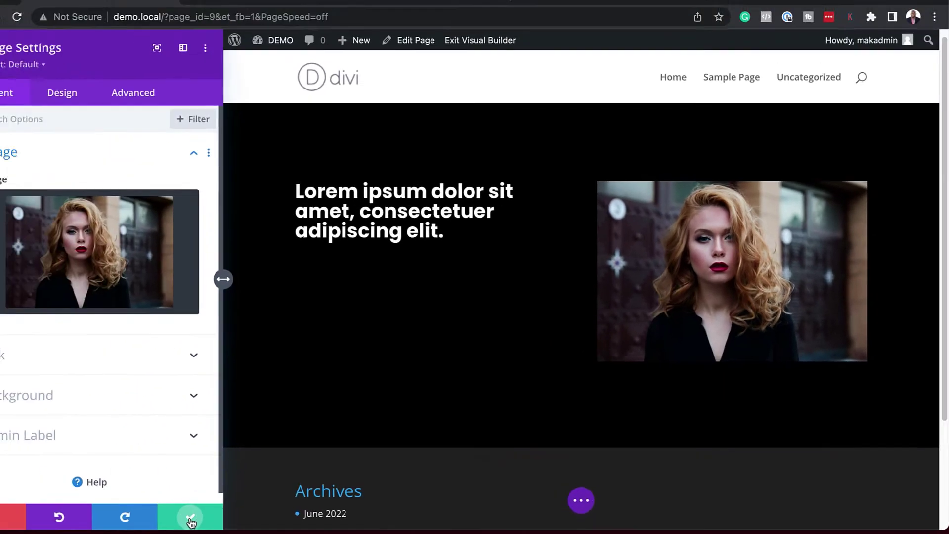
Step: Save the Image module settings and review the finished black hero section
click(191, 514)
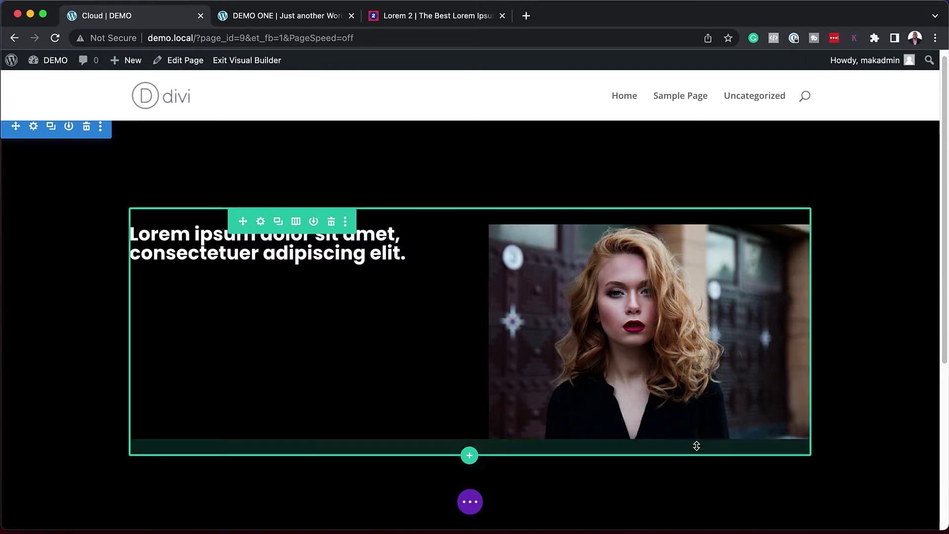
scroll(205, 330, up, 1)
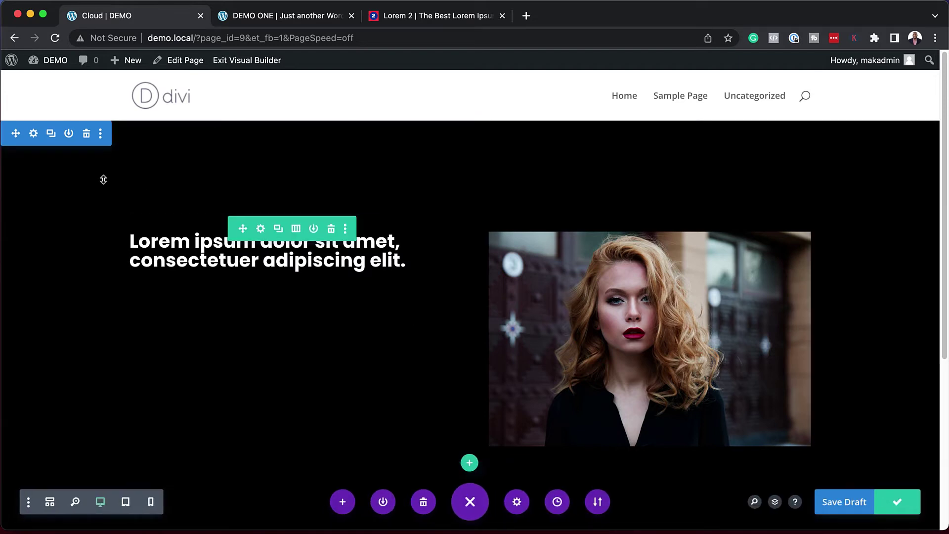
Step: Choose Save To Divi Cloud from the section menu and log in with automatic login enabled
click(101, 134)
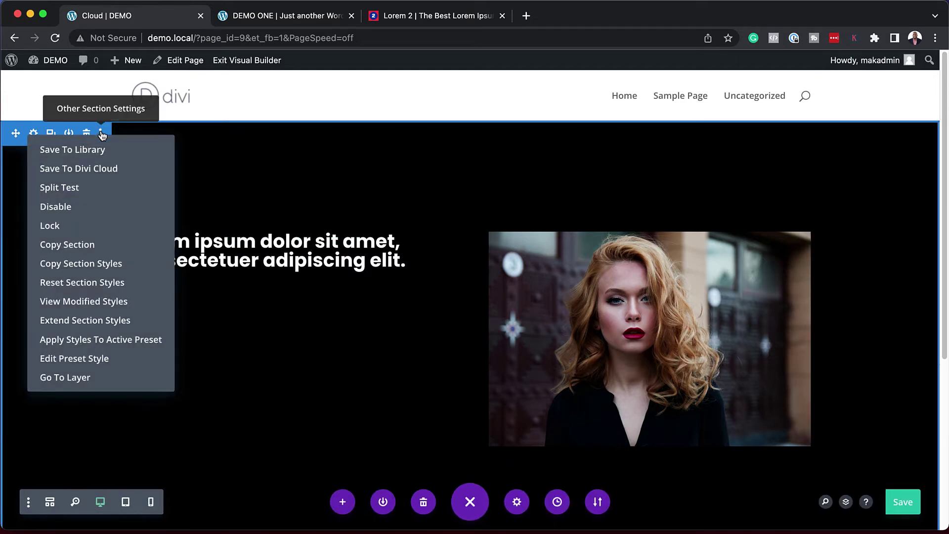
click(106, 170)
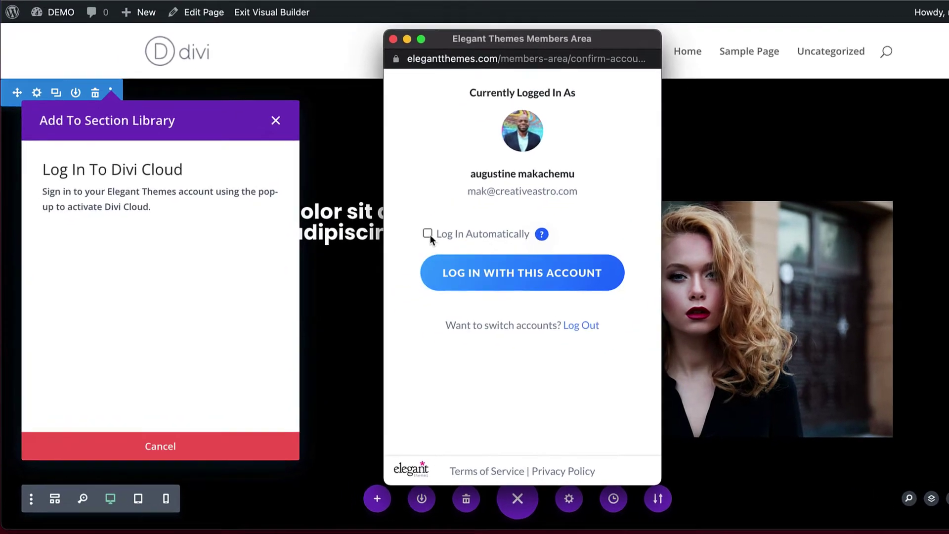
click(388, 261)
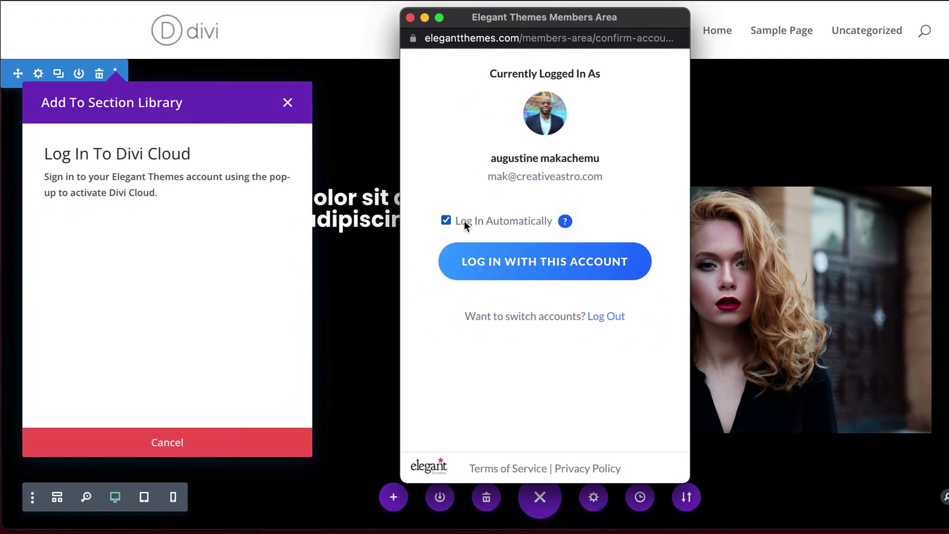
click(571, 263)
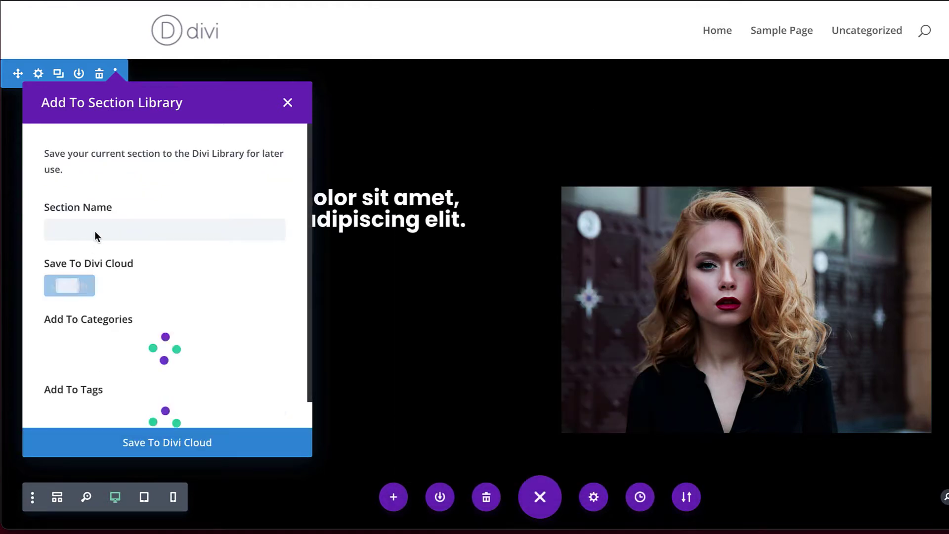
Step: Name the section 'Test', tag it 'test', create category 'Test', and save it to Divi Cloud
click(94, 230)
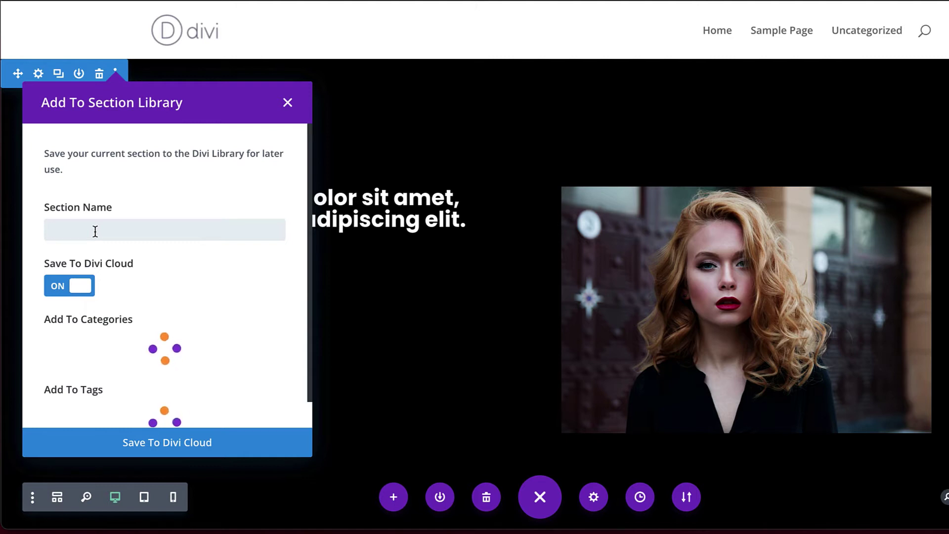
text(Test)
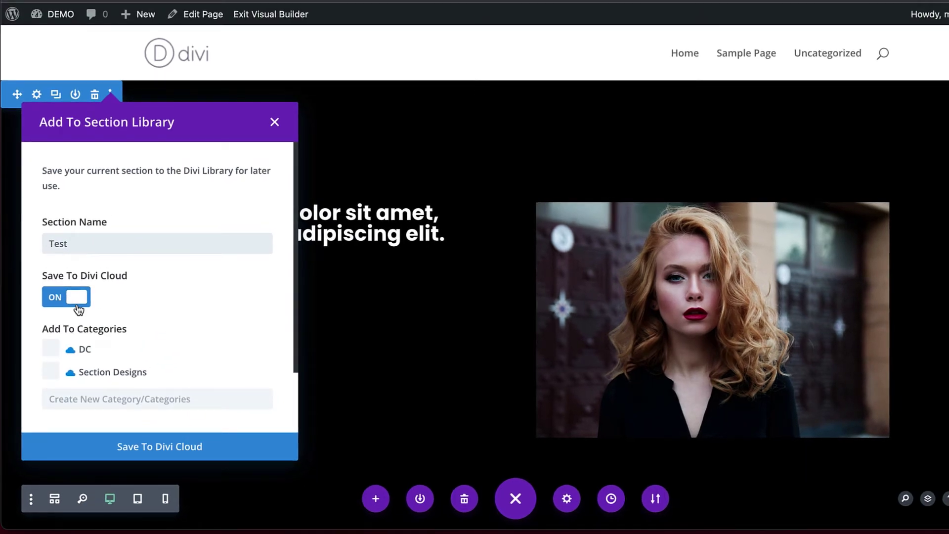
scroll(182, 338, down, 2)
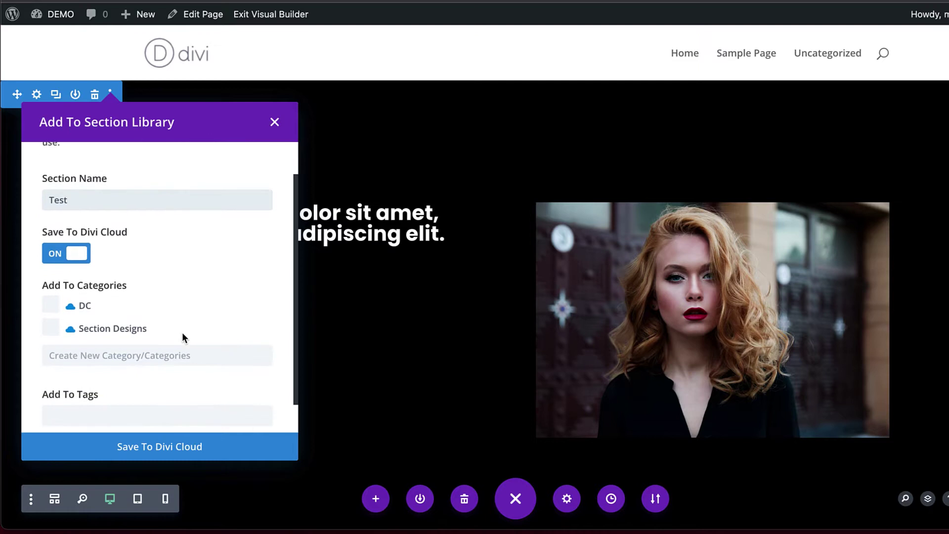
scroll(128, 371, down, 3)
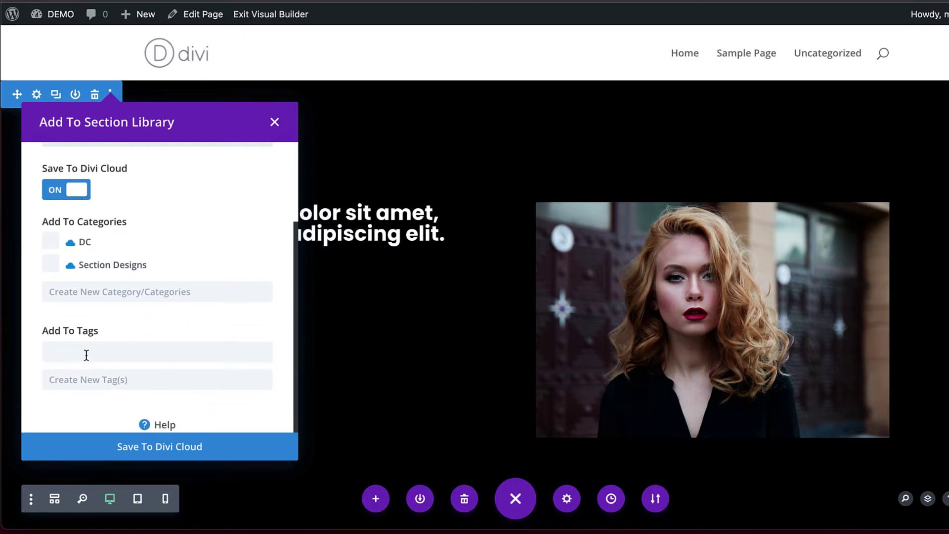
click(86, 353)
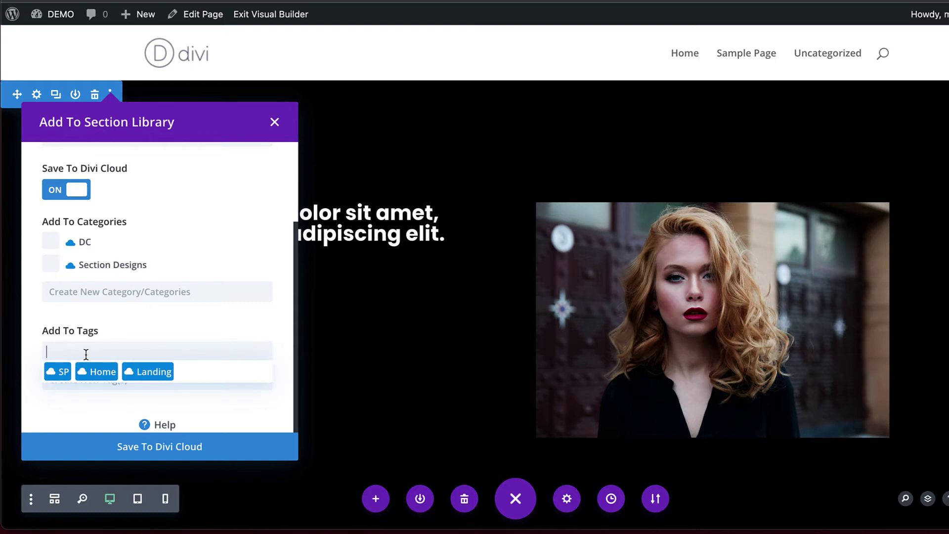
text(test)
scroll(235, 242, up, 1)
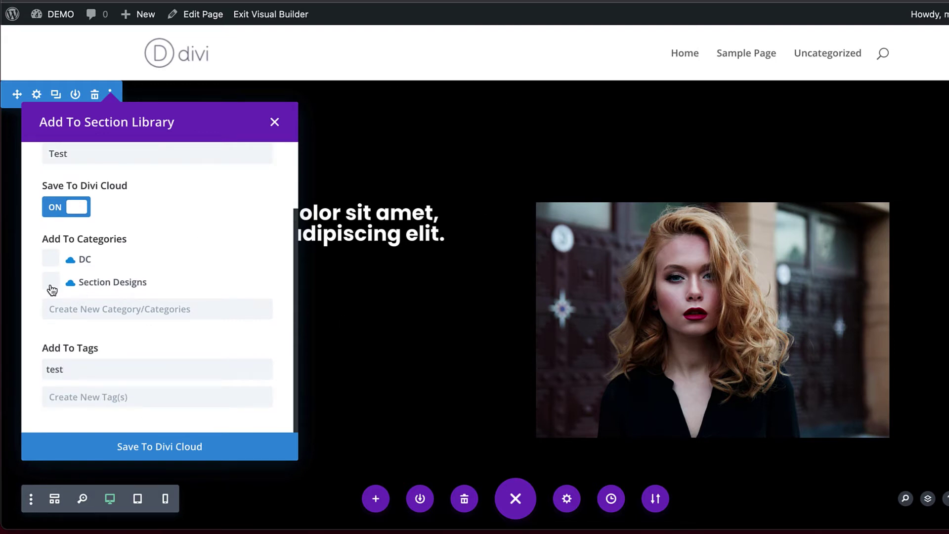
click(142, 313)
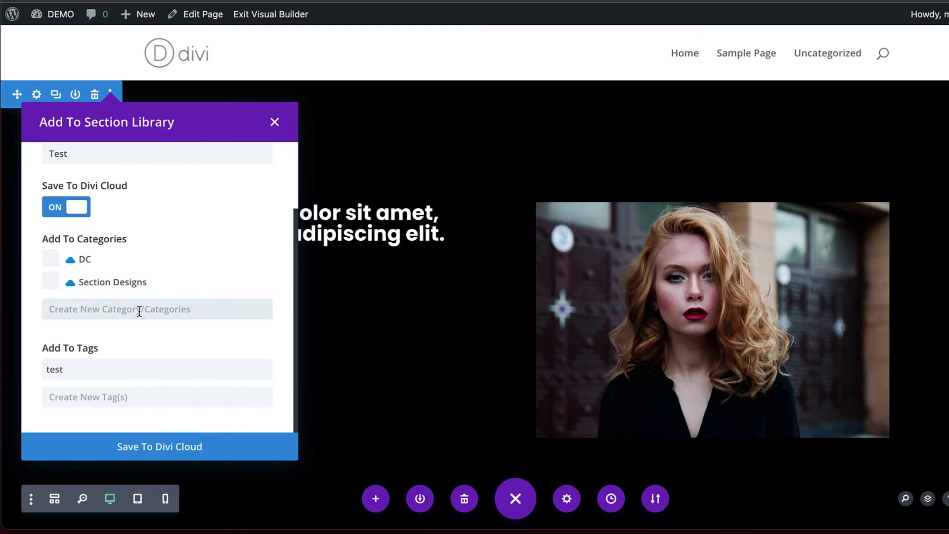
text(Test)
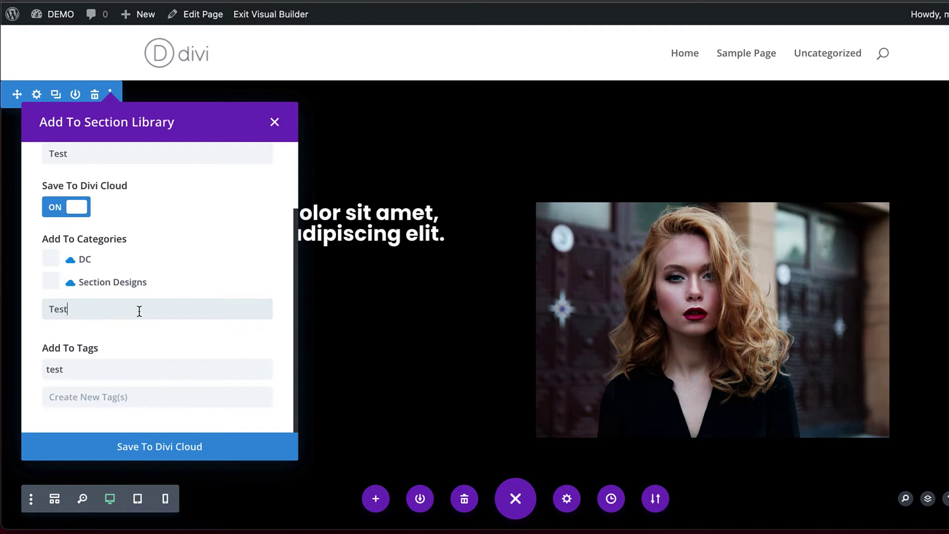
scroll(148, 385, down, 1)
click(167, 448)
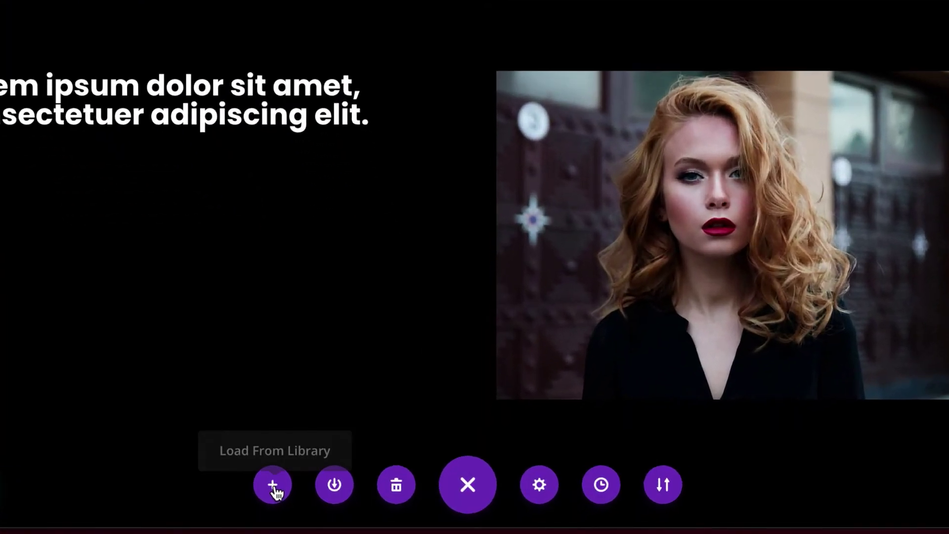
Step: Check the three cloud layouts in Your Saved Layouts, then close the library
click(272, 487)
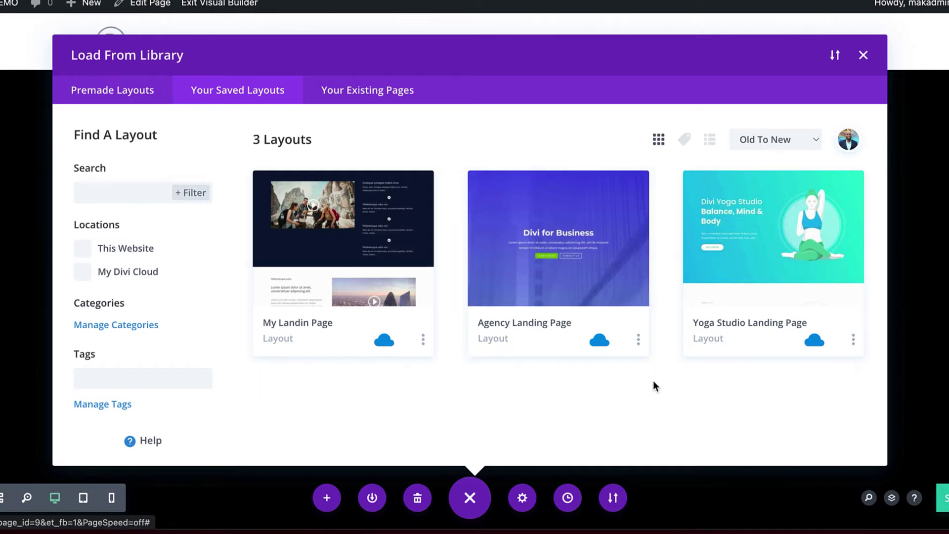
click(864, 56)
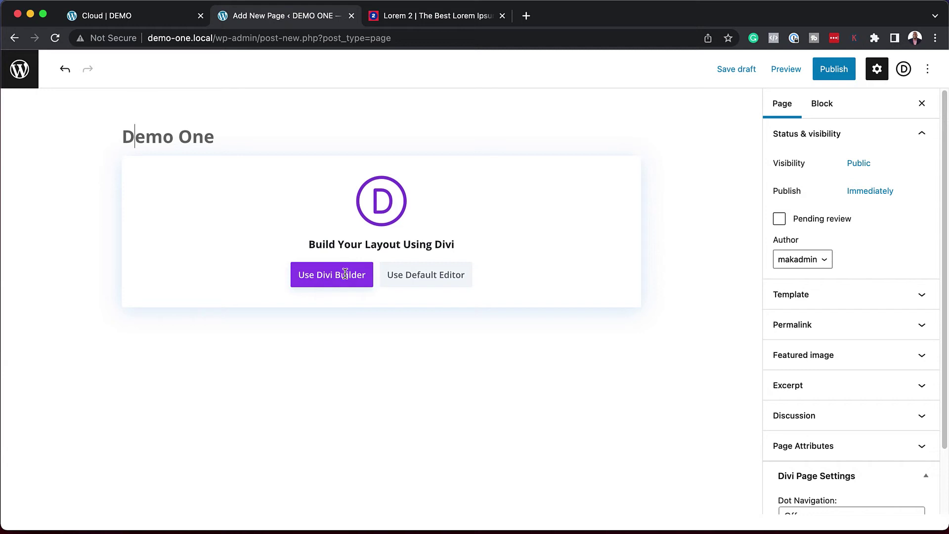
Step: Enable Divi Builder on the new Demo One page and bring up Load From Library
click(344, 274)
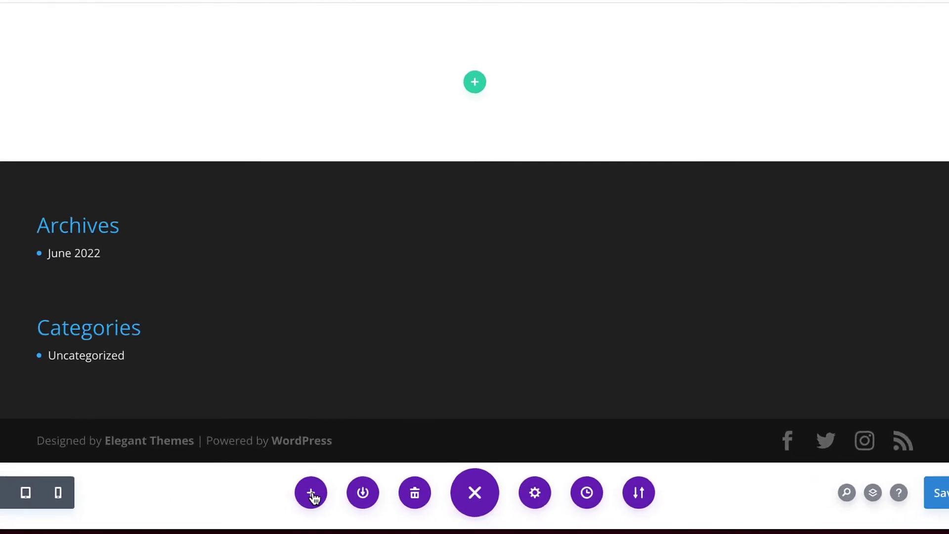
click(304, 490)
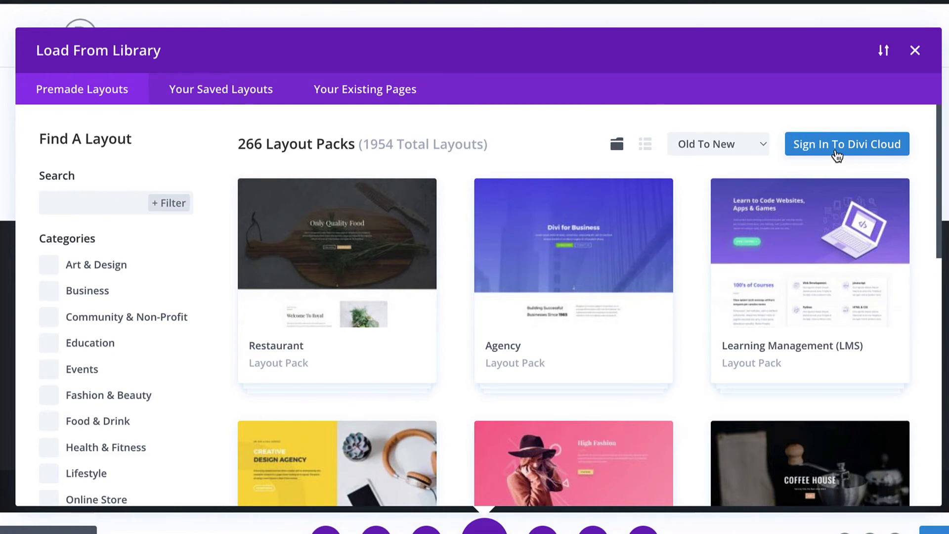
Step: Sign in to Divi Cloud with Log In Automatically ticked and view Your Saved Layouts
click(861, 151)
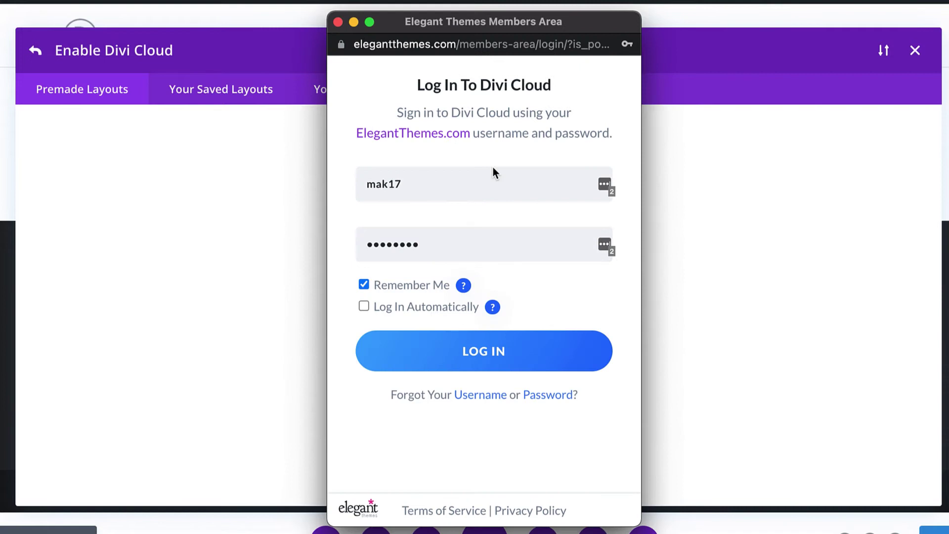
click(366, 308)
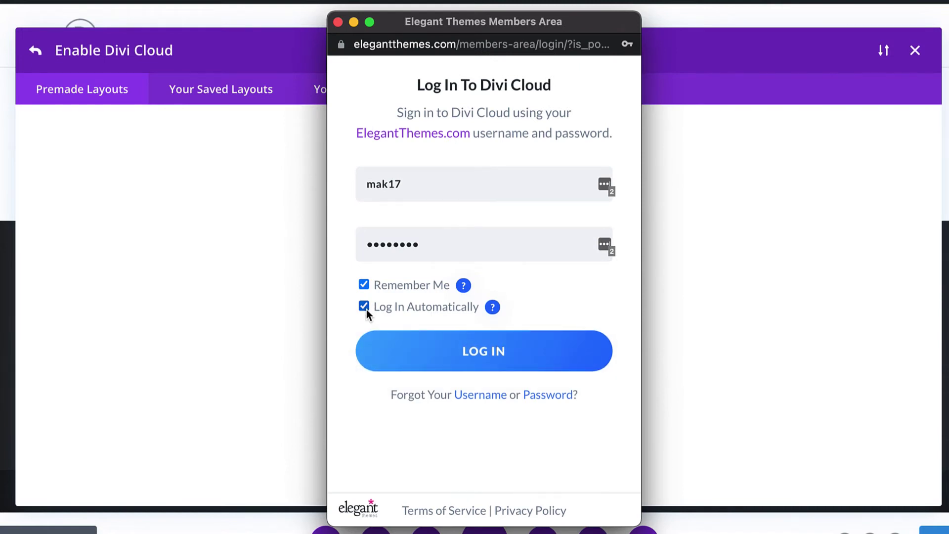
click(495, 352)
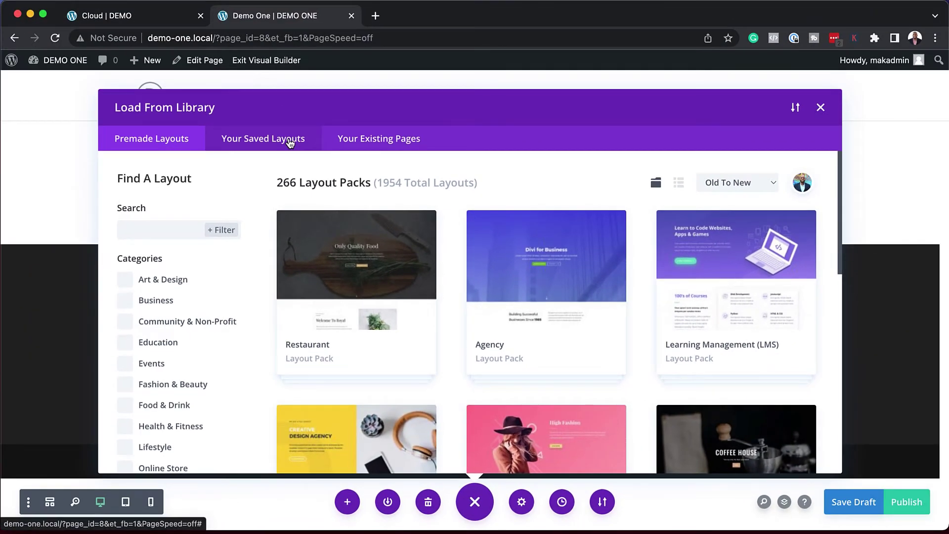
click(255, 94)
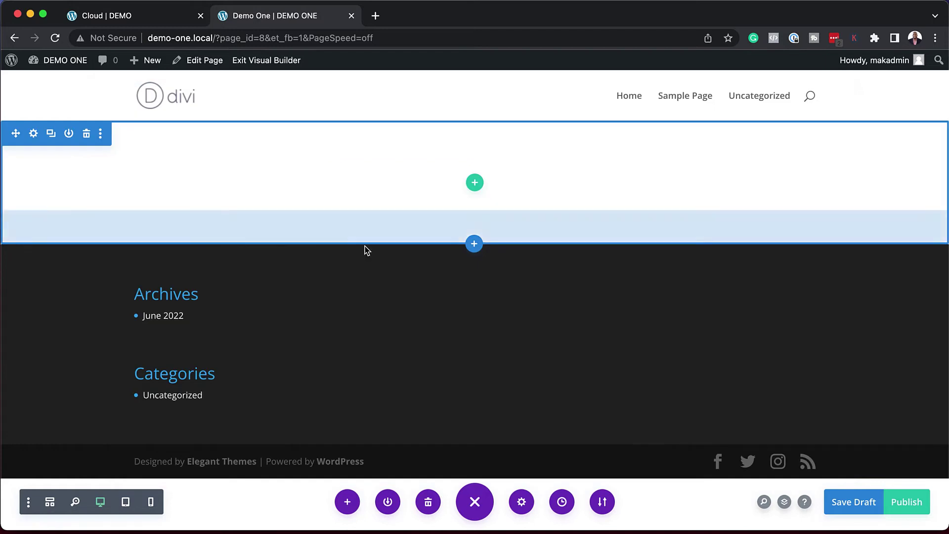
Step: Add a new section from the library using the saved Test card's black hero with portrait
click(475, 246)
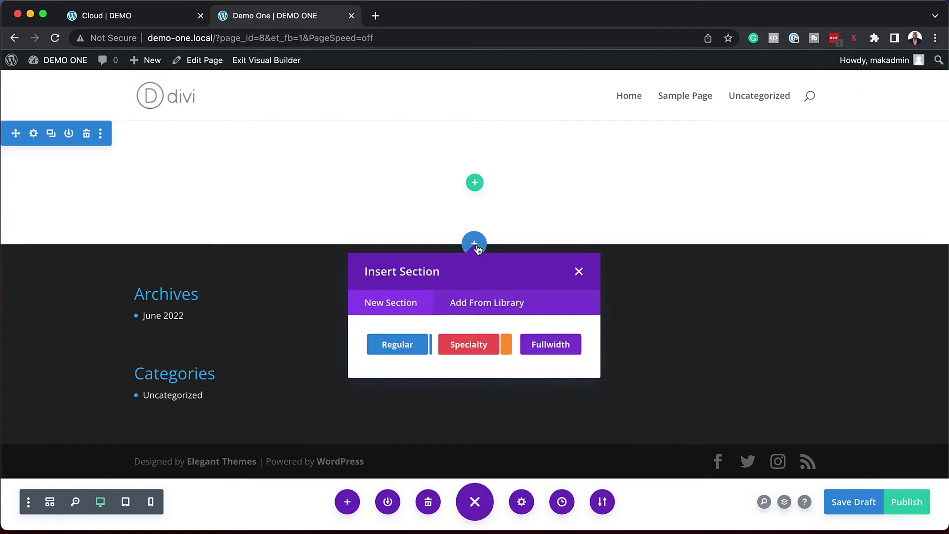
click(505, 303)
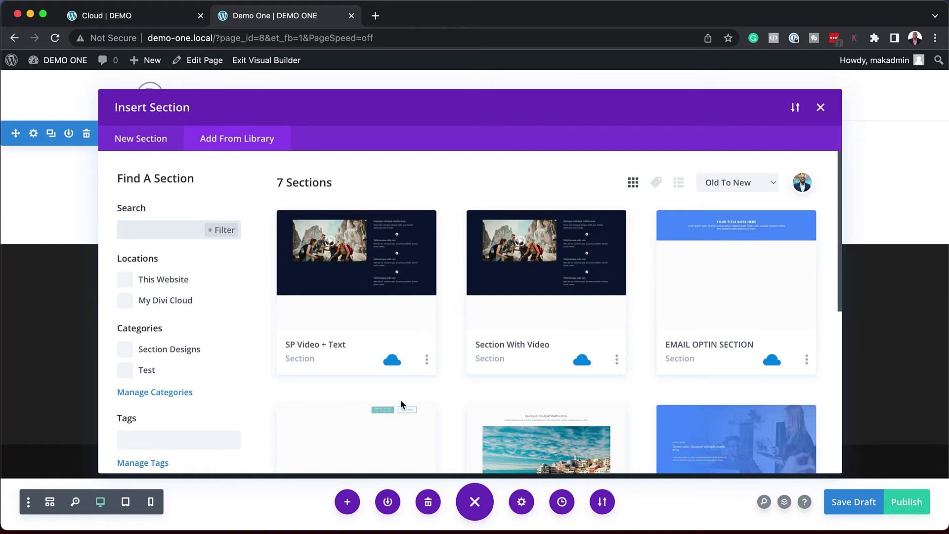
scroll(468, 393, down, 6)
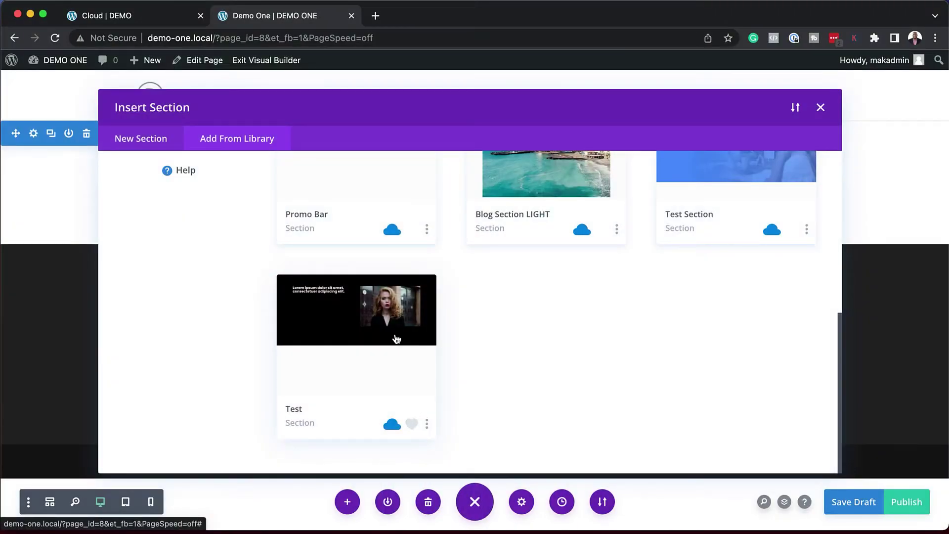
click(397, 338)
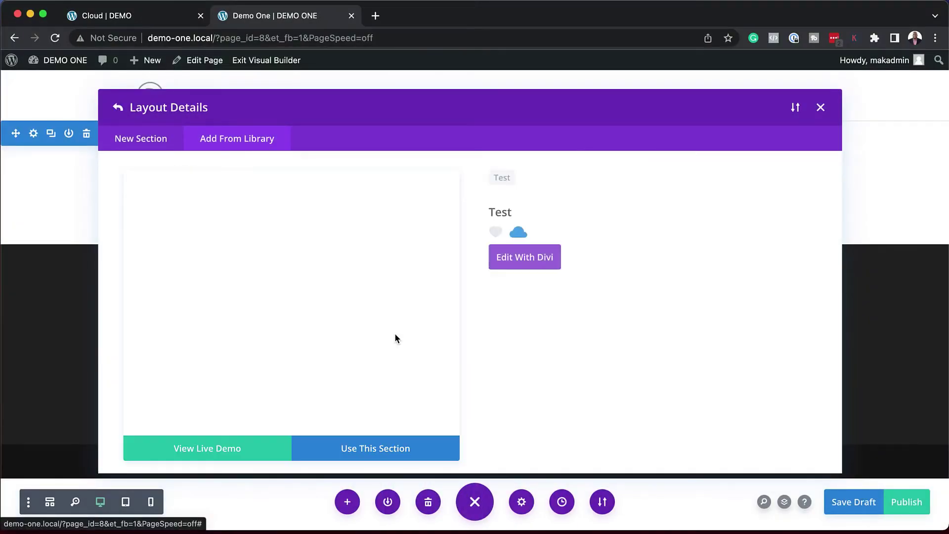
click(393, 451)
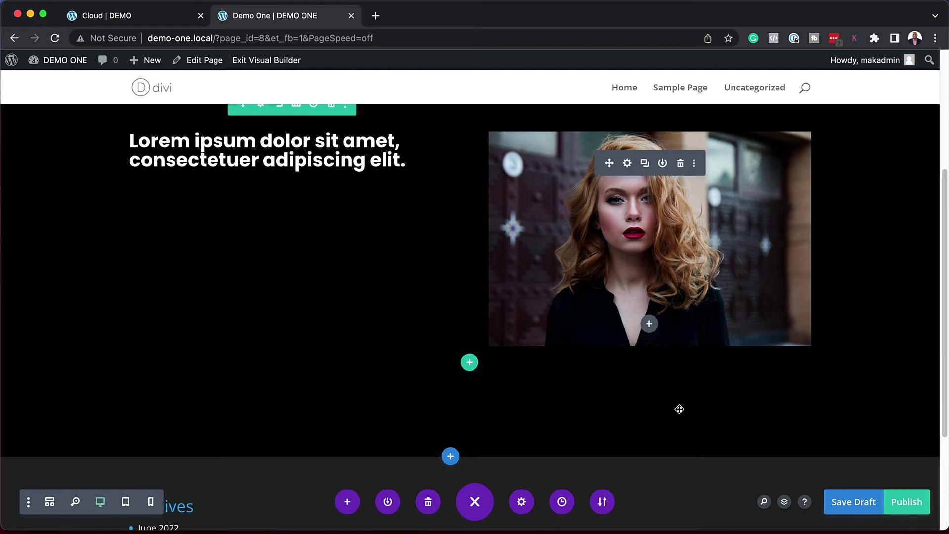
scroll(375, 309, up, 1)
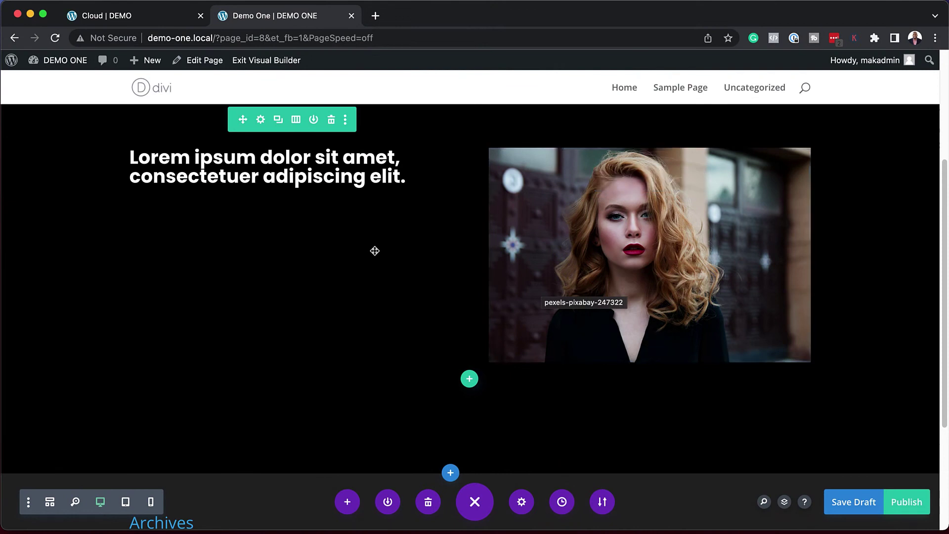
scroll(375, 250, up, 2)
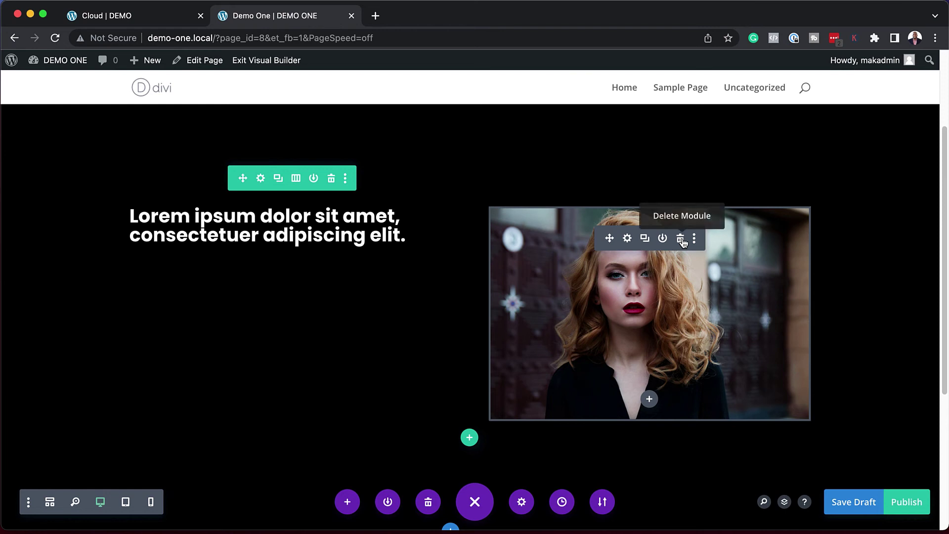
Step: Delete the portrait image and add a new Image module to the hero column
click(681, 240)
click(649, 222)
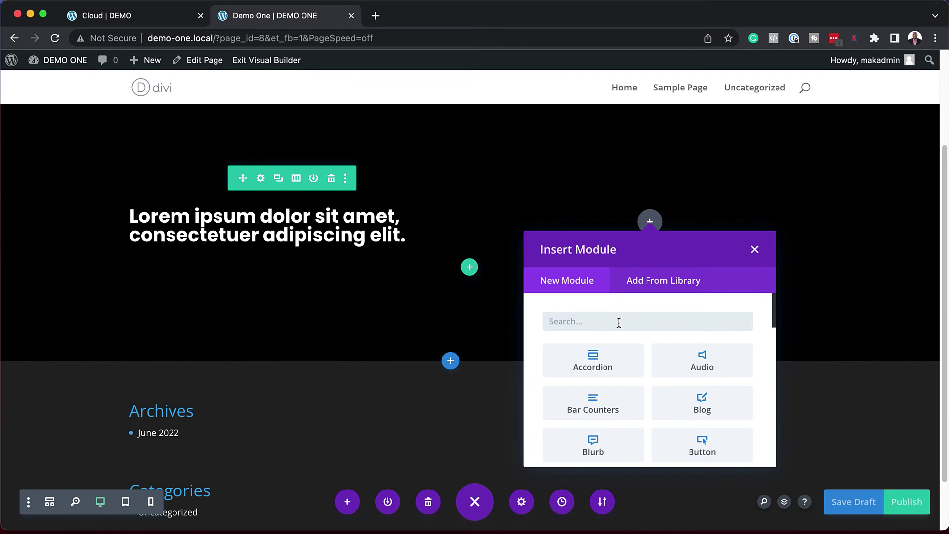
text(image)
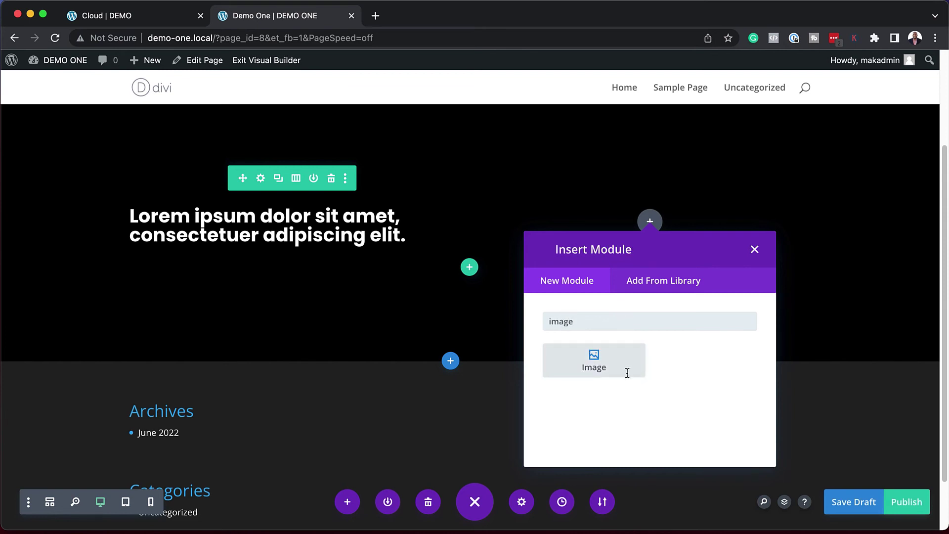
click(599, 367)
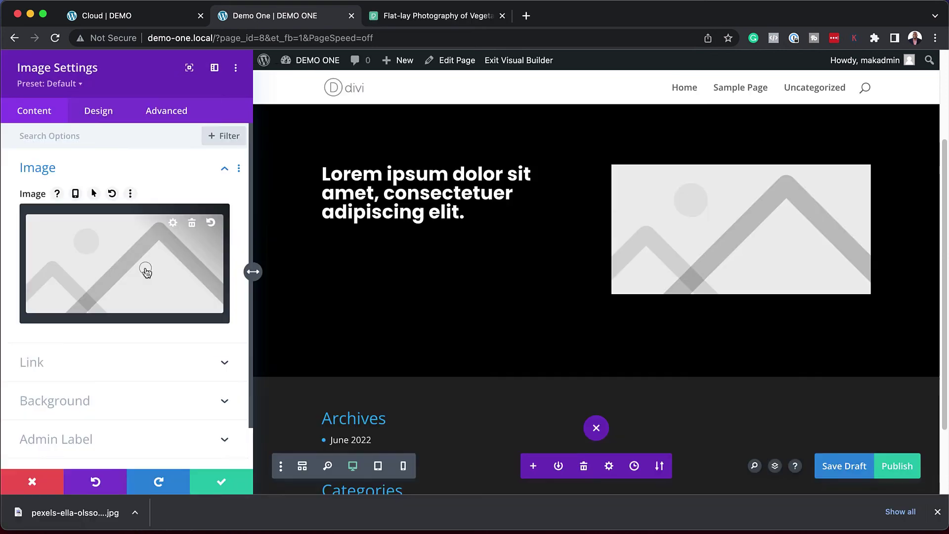
Step: Upload the flat-lay vegetable bowl photo, insert it into the Image module and save
click(146, 272)
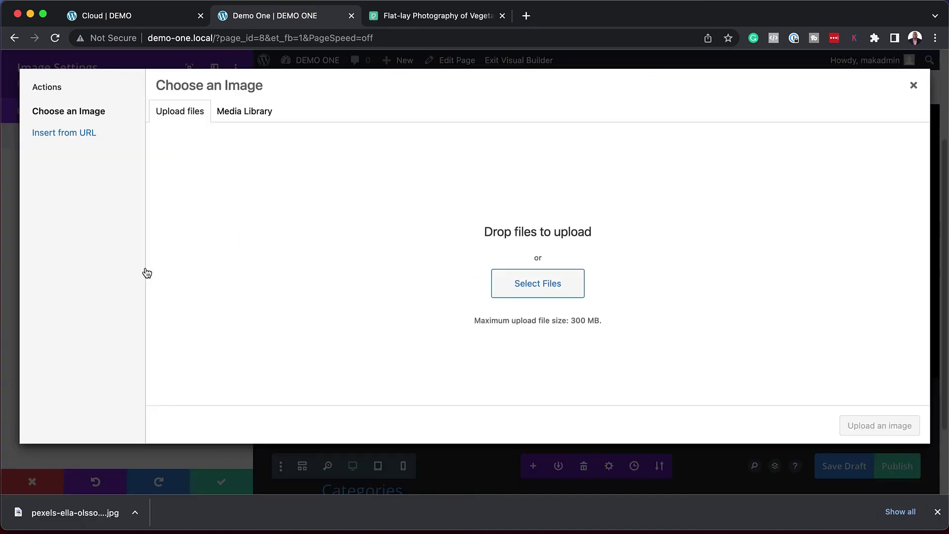
drag(26, 513, 422, 245)
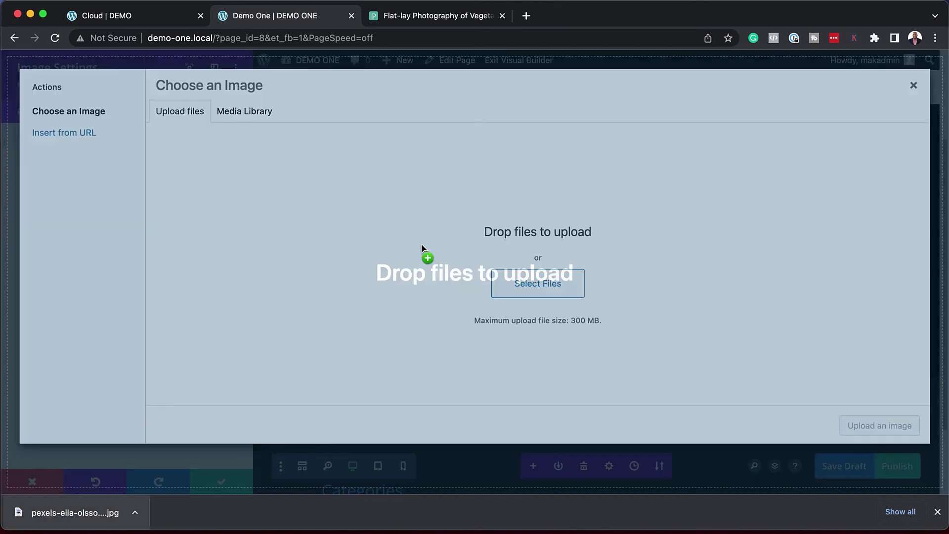
click(880, 461)
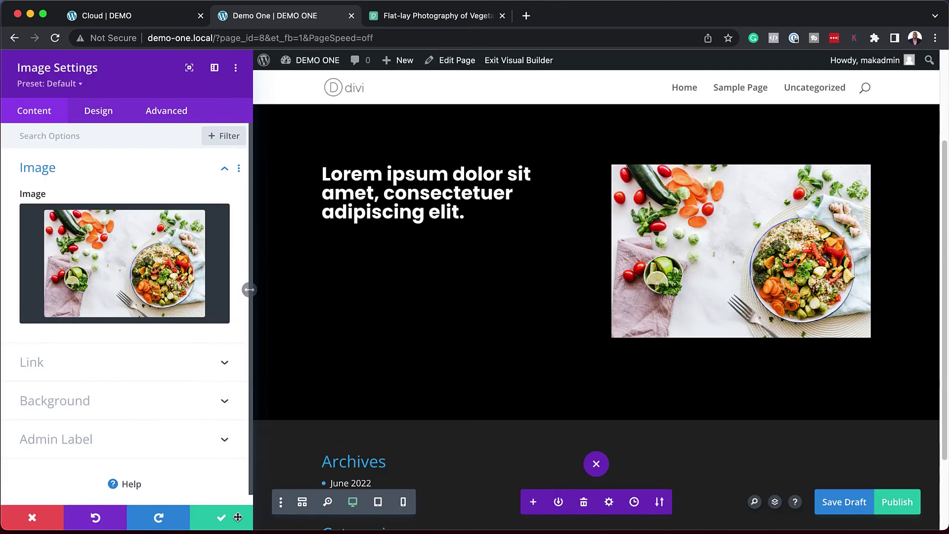
click(222, 519)
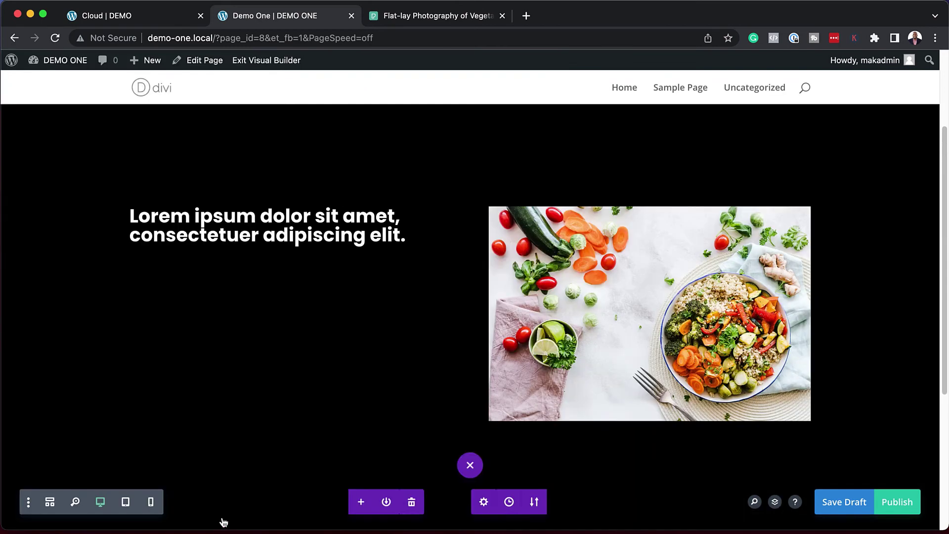
Step: Reduce the hero section's linked top and bottom padding to about 4.8%
scroll(273, 186, up, 2)
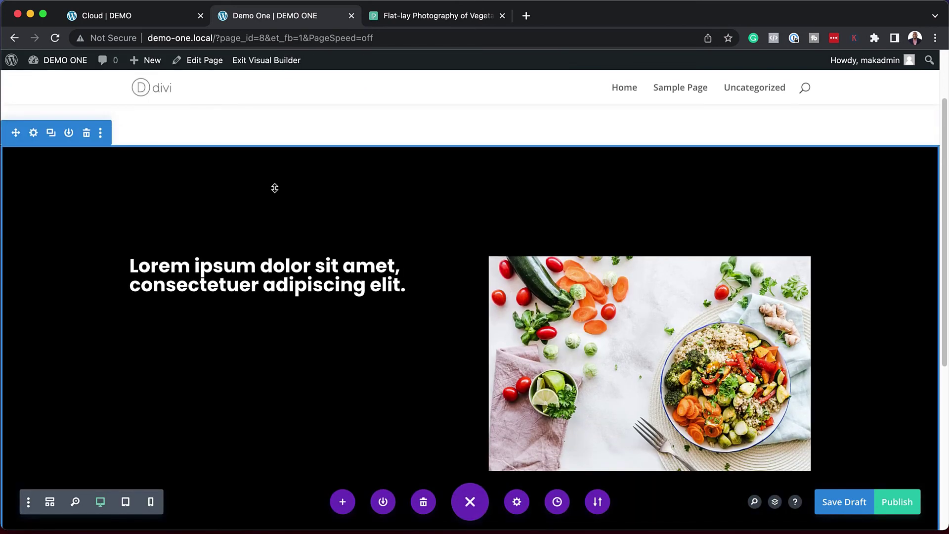
drag(388, 195, 394, 161)
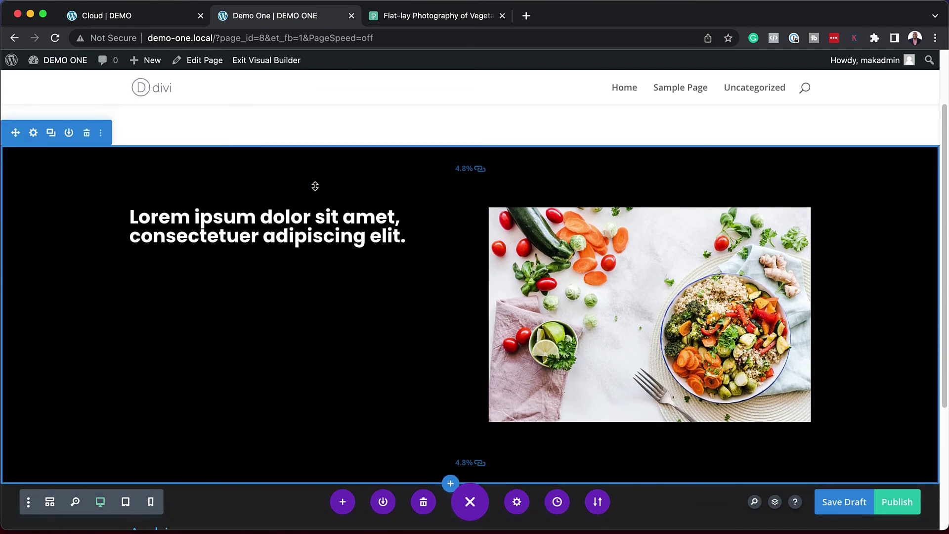